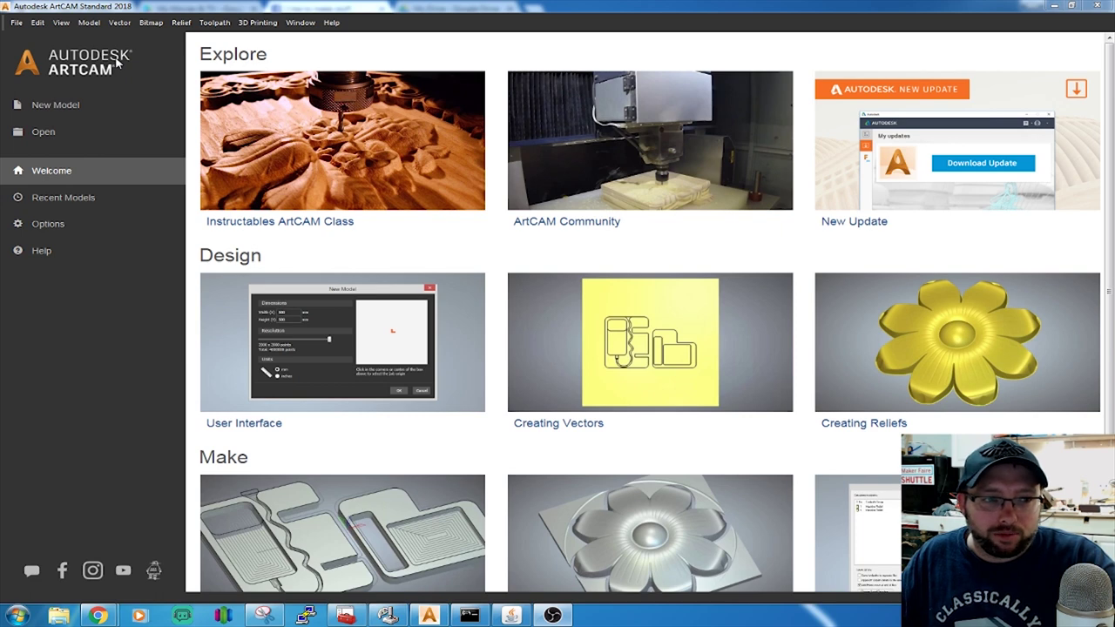
- Create a new blank model 1.25 inches wide by 1.25 inches high
click(54, 108)
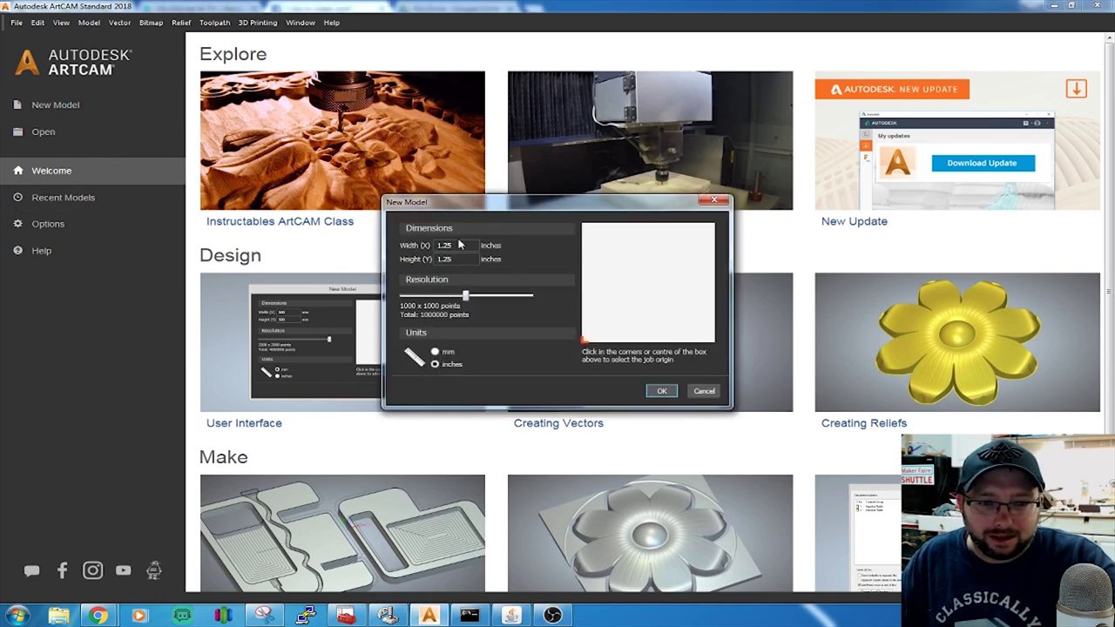
click(460, 245)
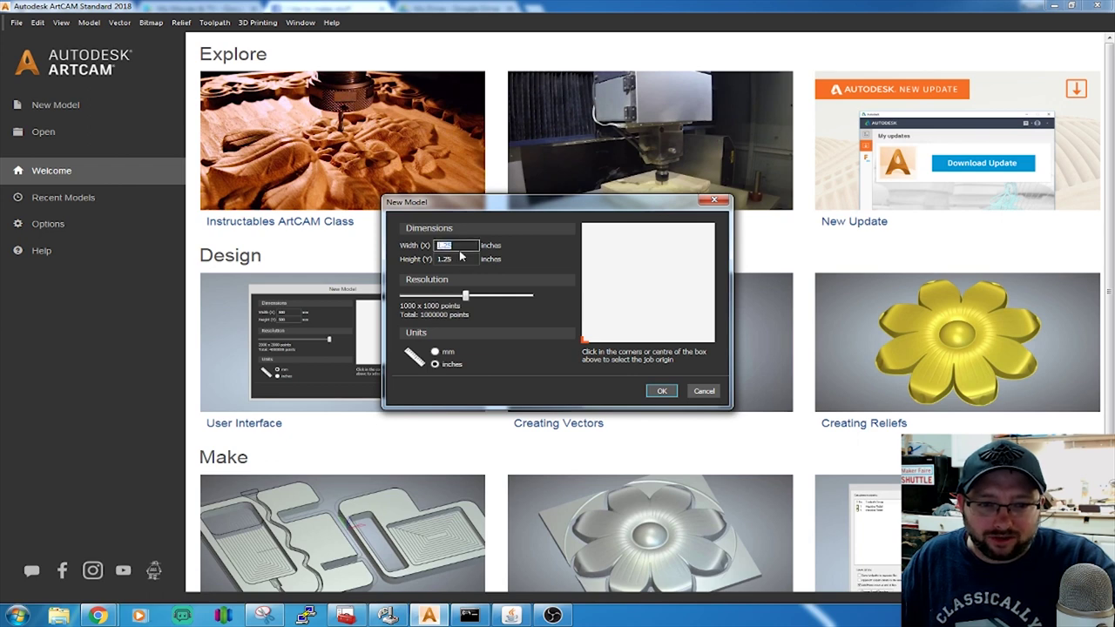
click(659, 391)
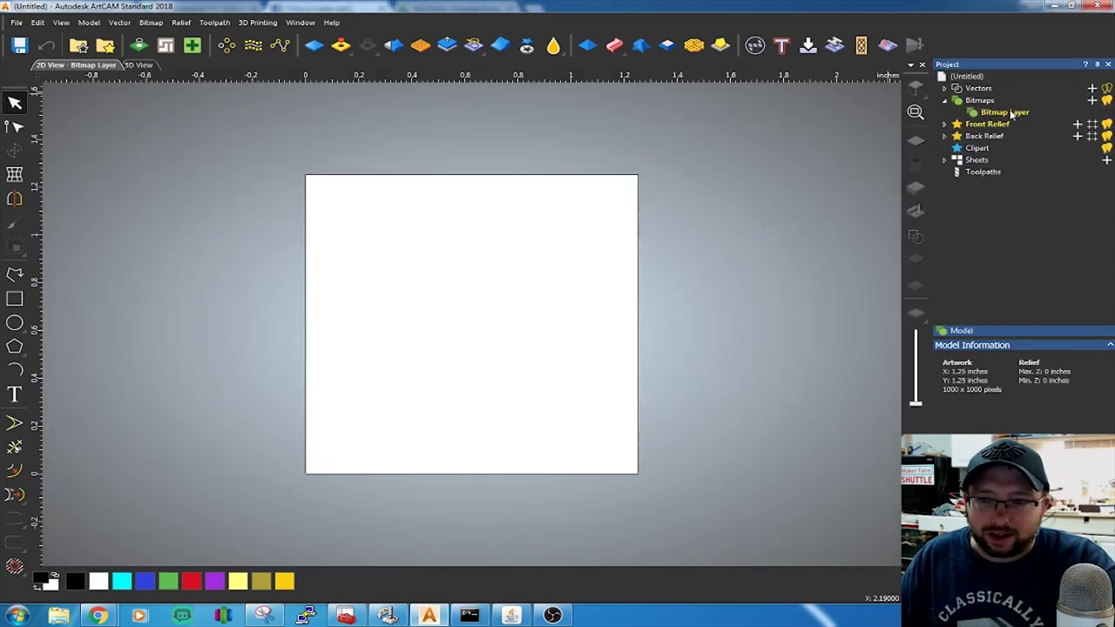
right_click(1011, 114)
- Import trooper.jpg into the bitmap layer with Scaling set to Fit
click(1039, 141)
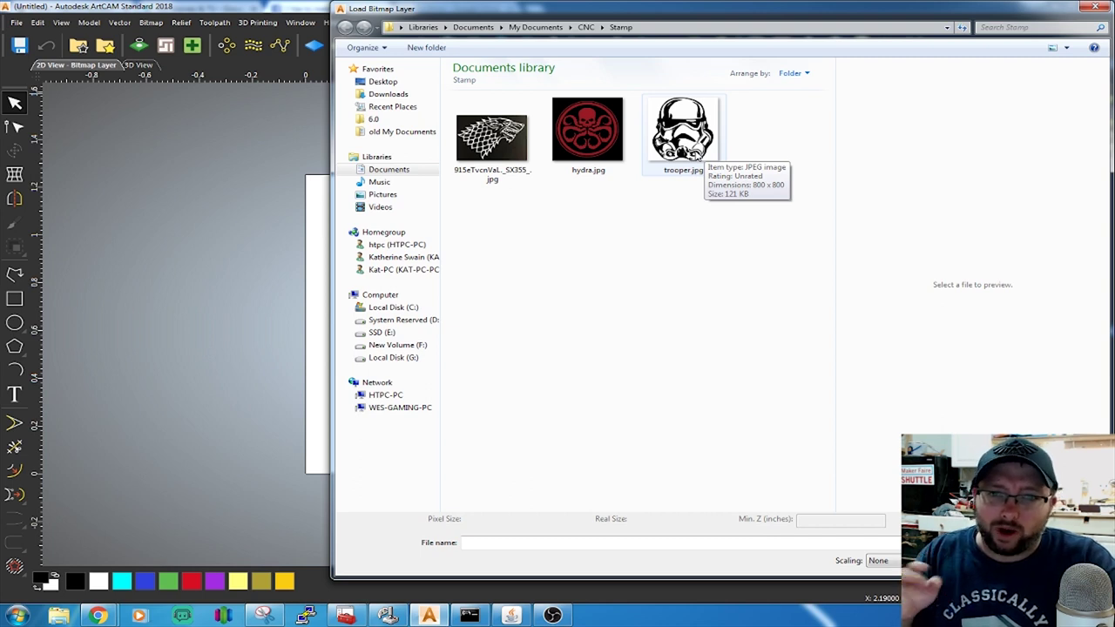
click(606, 157)
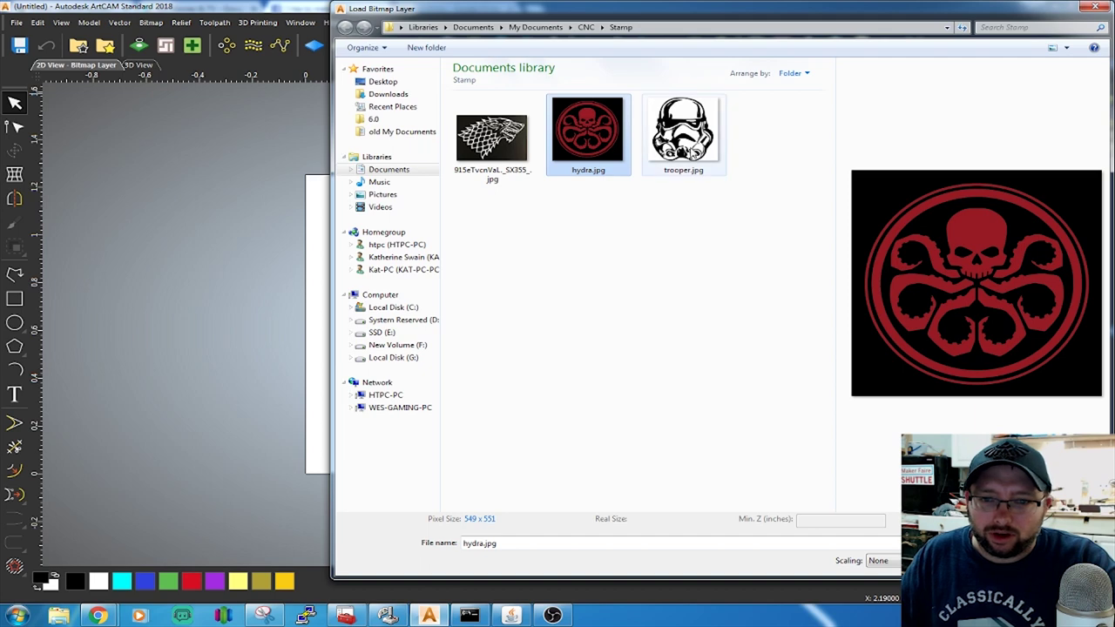
click(694, 151)
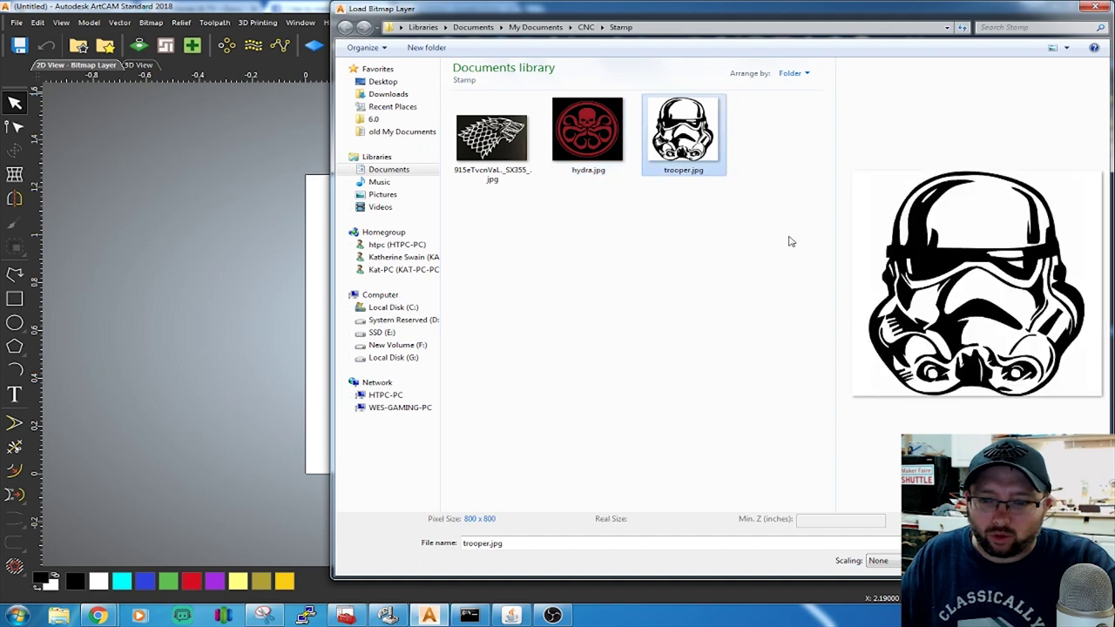
click(880, 560)
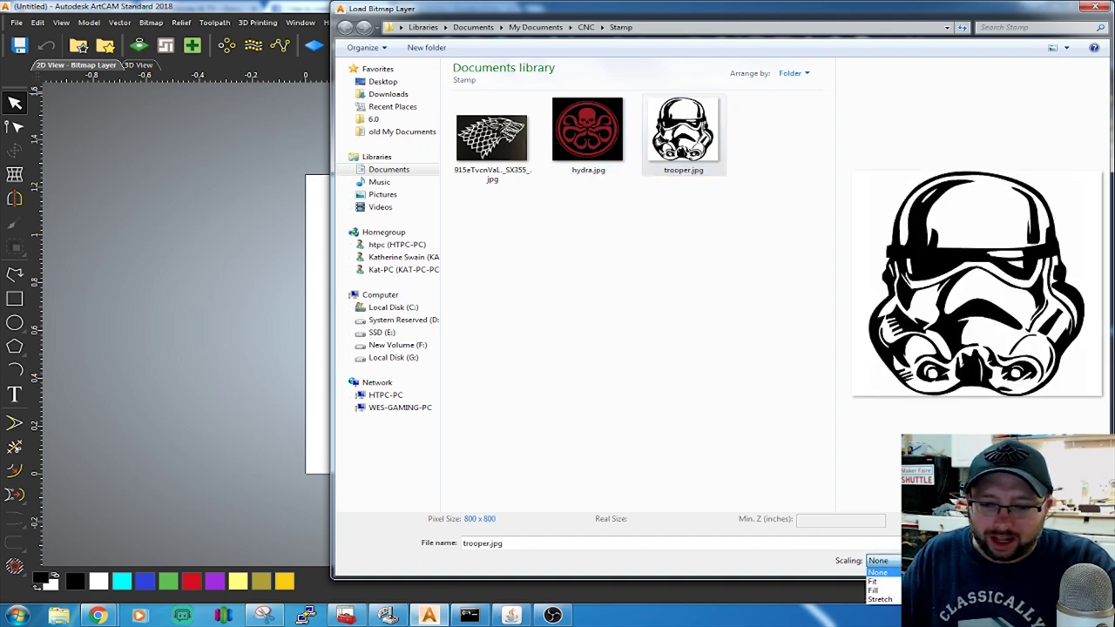
click(887, 582)
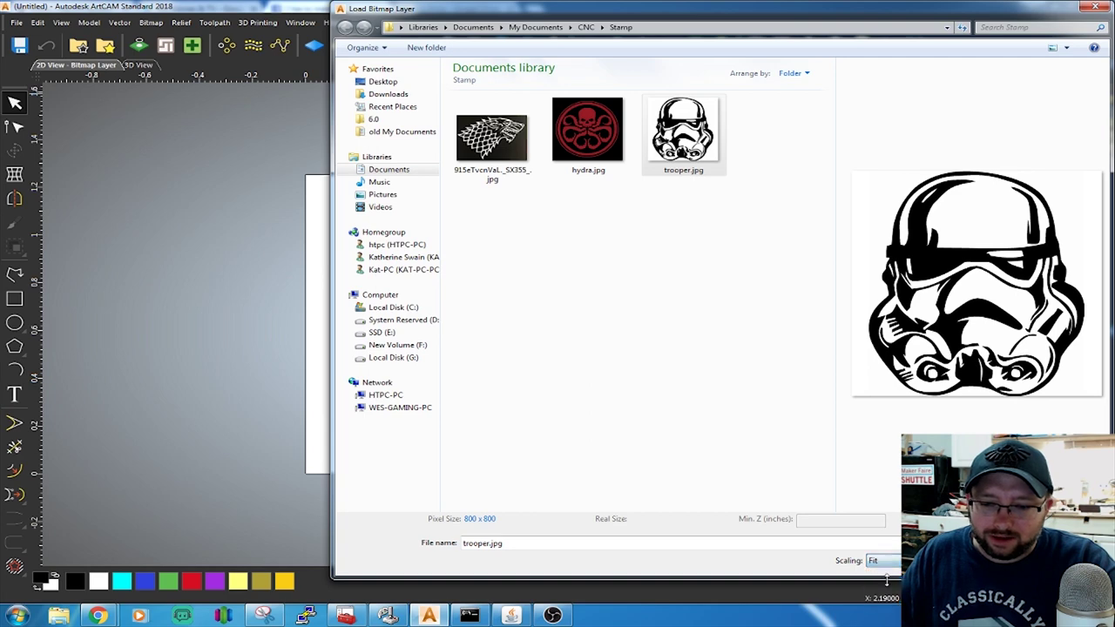
key(Return)
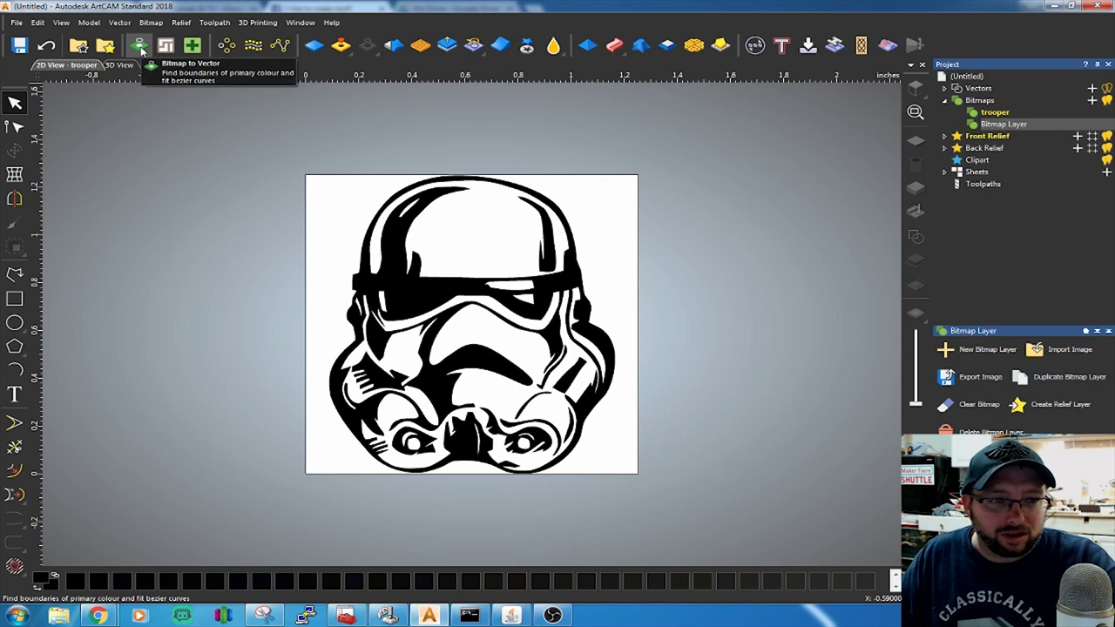
- Launch Bitmap to Vector for the trooper image, move its panel aside, and review the colour swatches
click(141, 47)
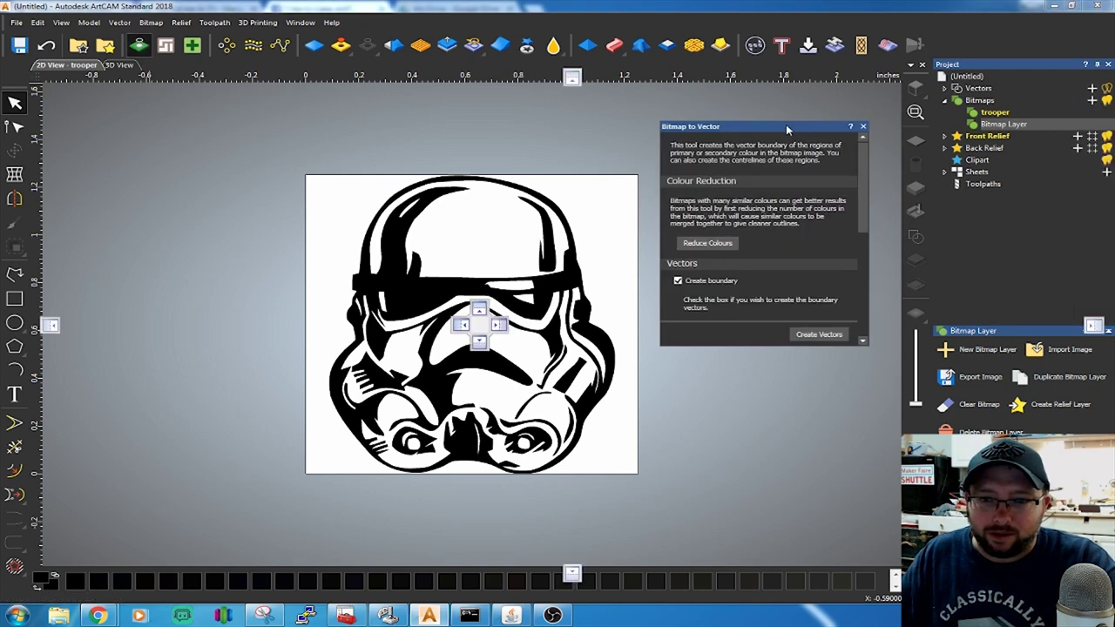
drag(785, 123, 814, 88)
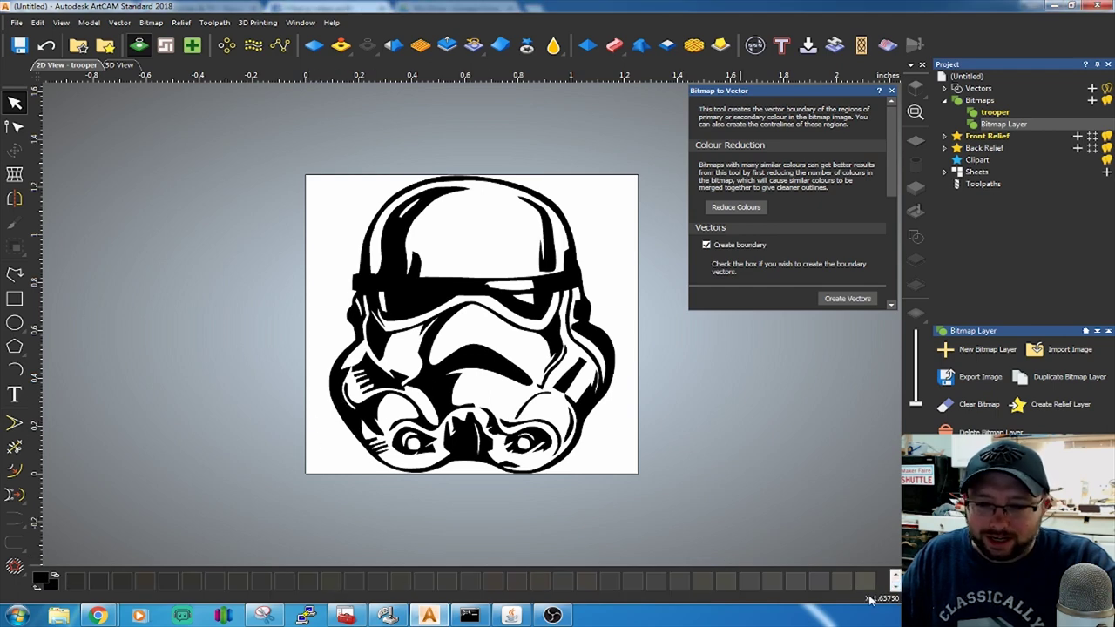
click(894, 586)
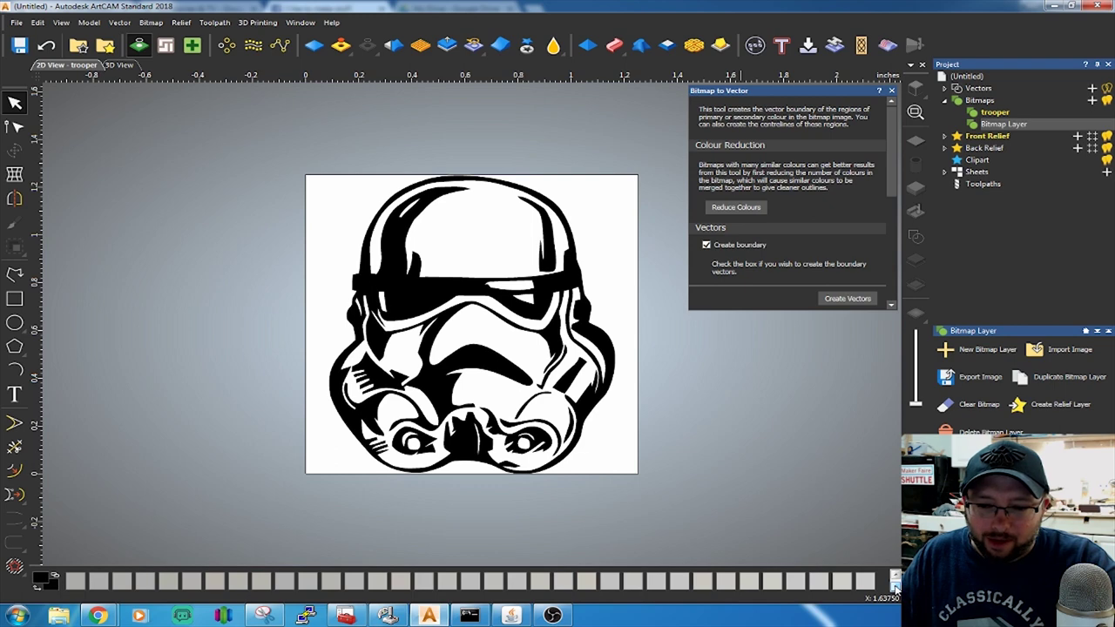
click(895, 586)
scroll(560, 439, up, 5)
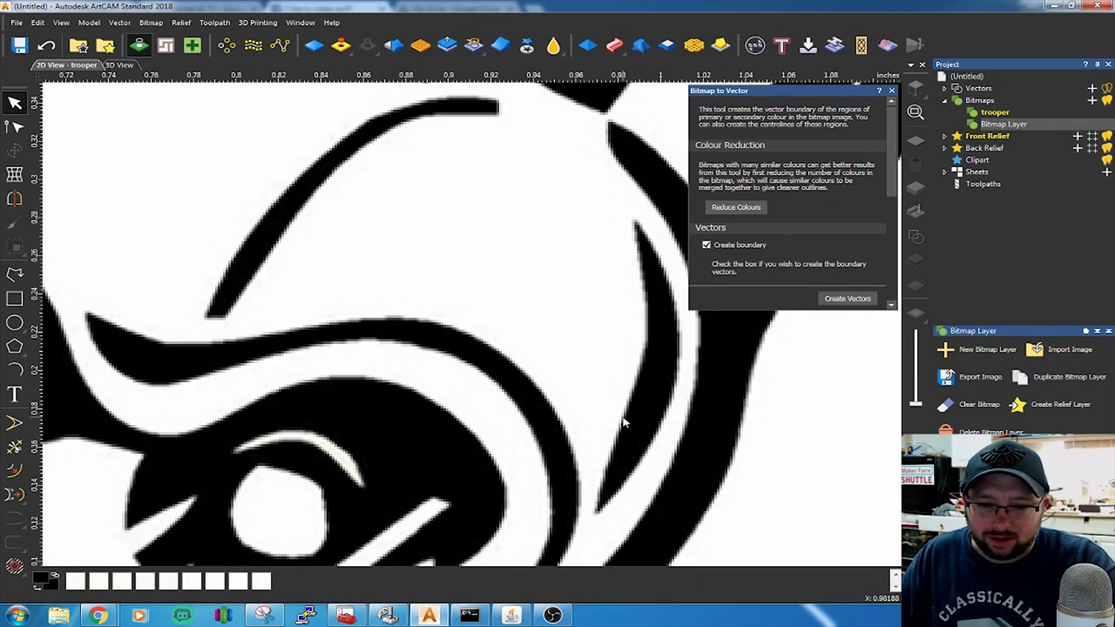
scroll(622, 423, up, 2)
scroll(627, 413, down, 6)
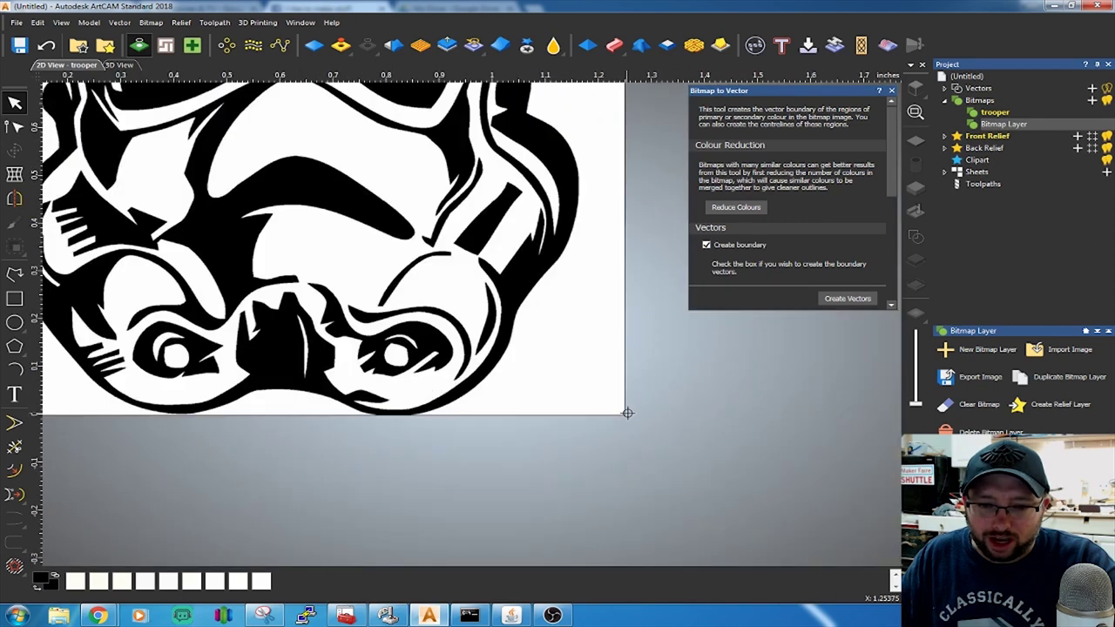
scroll(349, 261, down, 5)
scroll(436, 269, up, 4)
scroll(442, 298, down, 2)
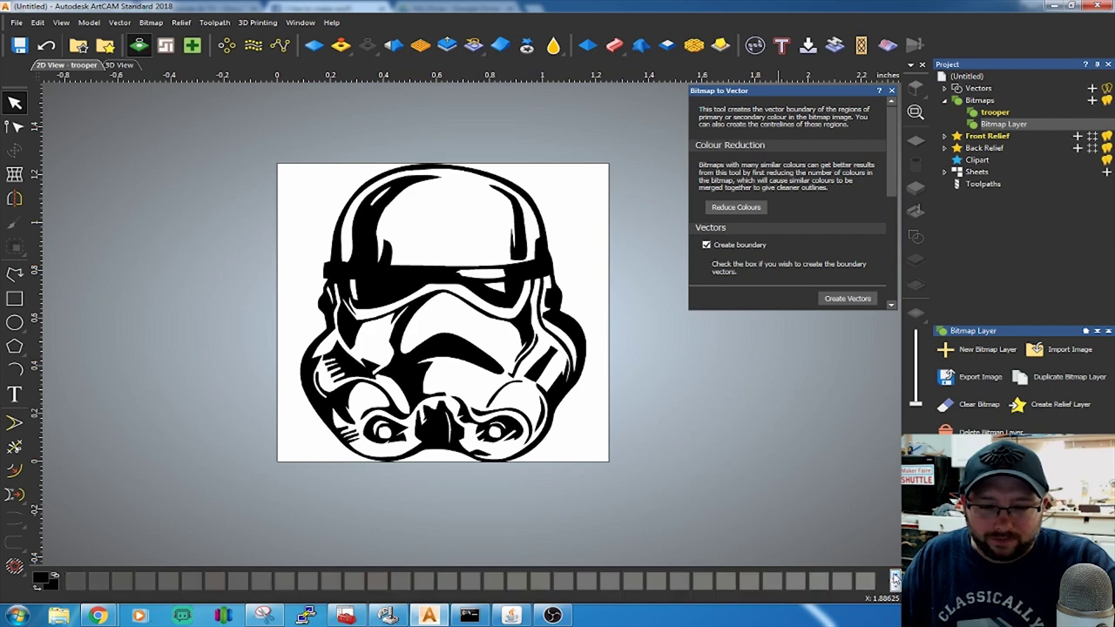
scroll(749, 181, down, 3)
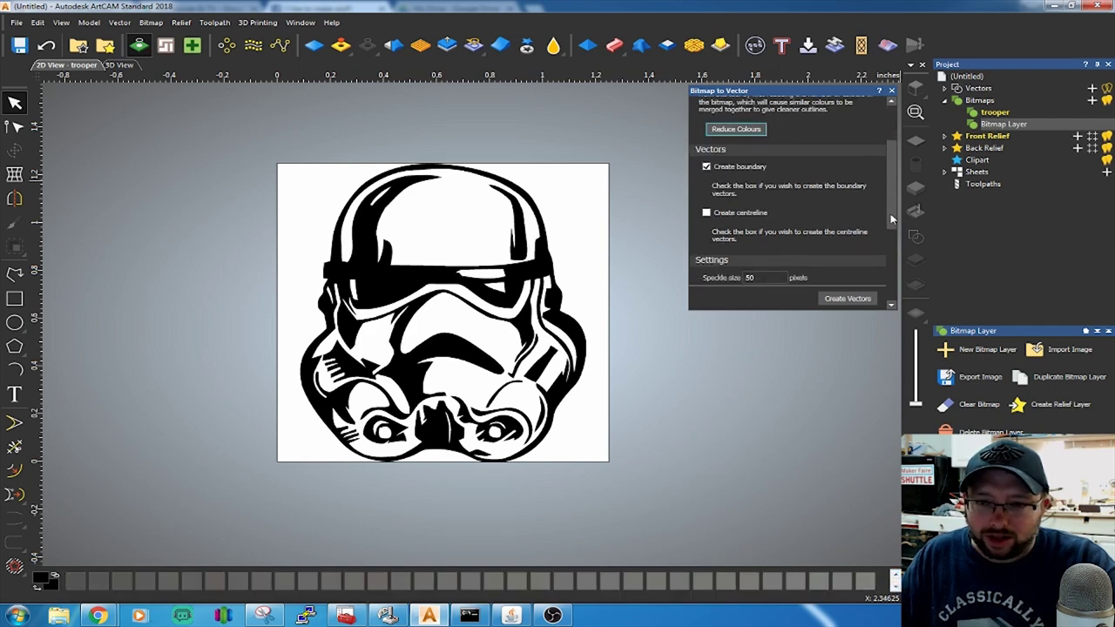
scroll(749, 181, up, 3)
- Reduce the trooper bitmap to 2 colours, black and white
click(745, 211)
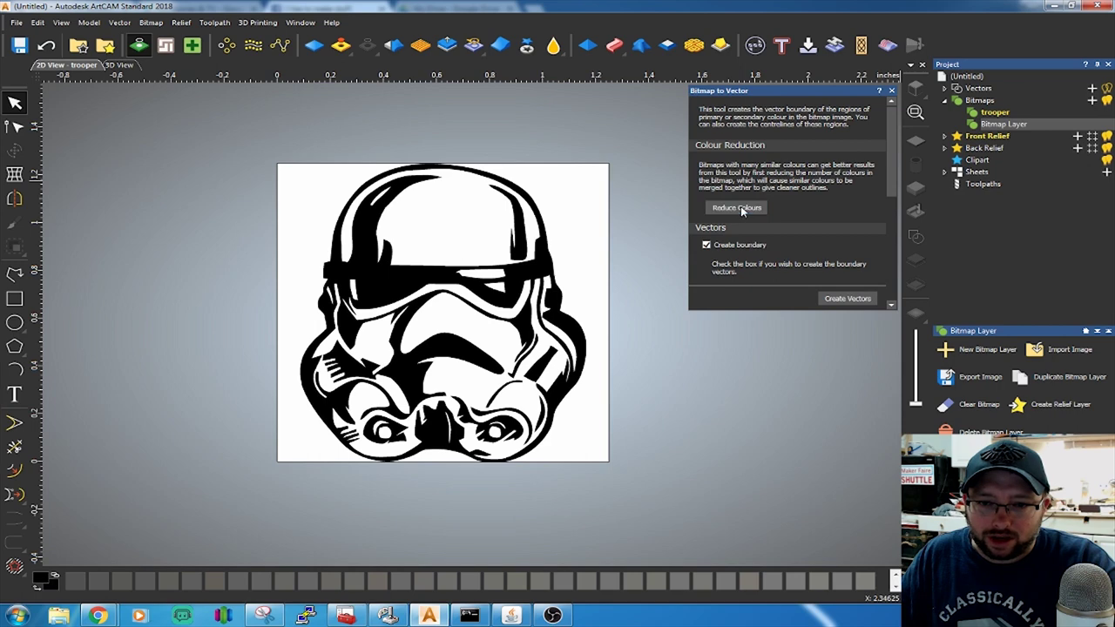
drag(848, 220, 722, 226)
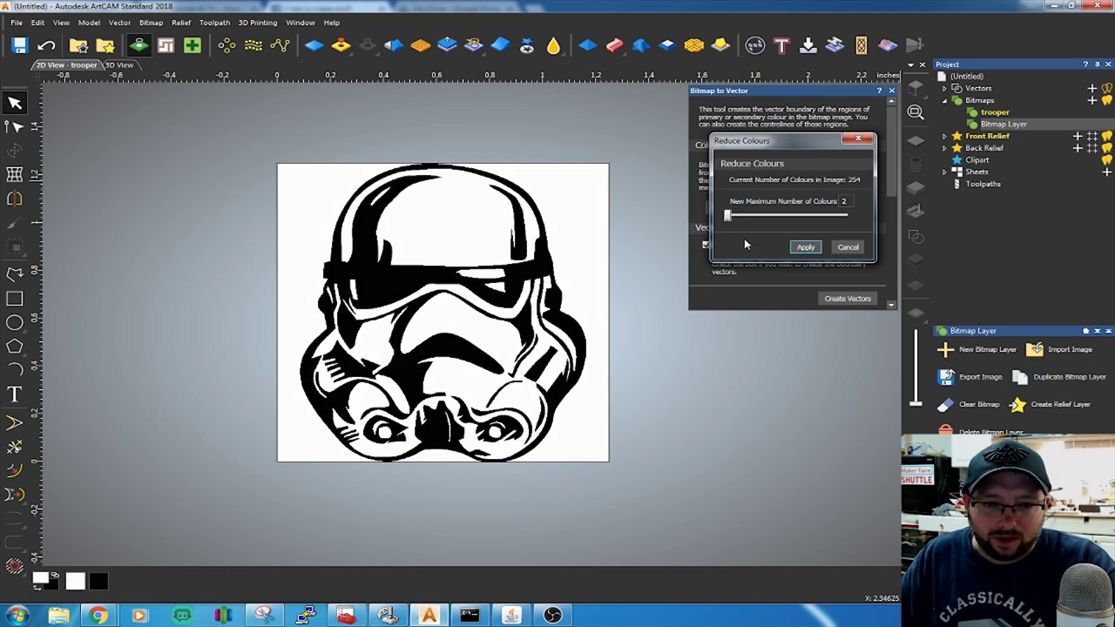
click(811, 248)
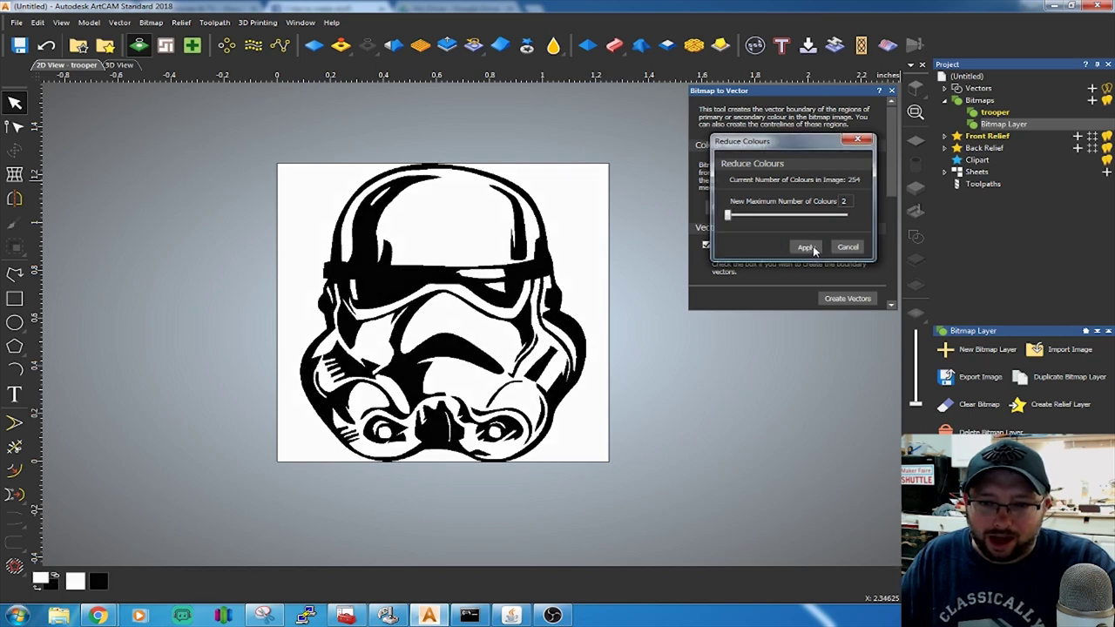
drag(894, 190, 884, 227)
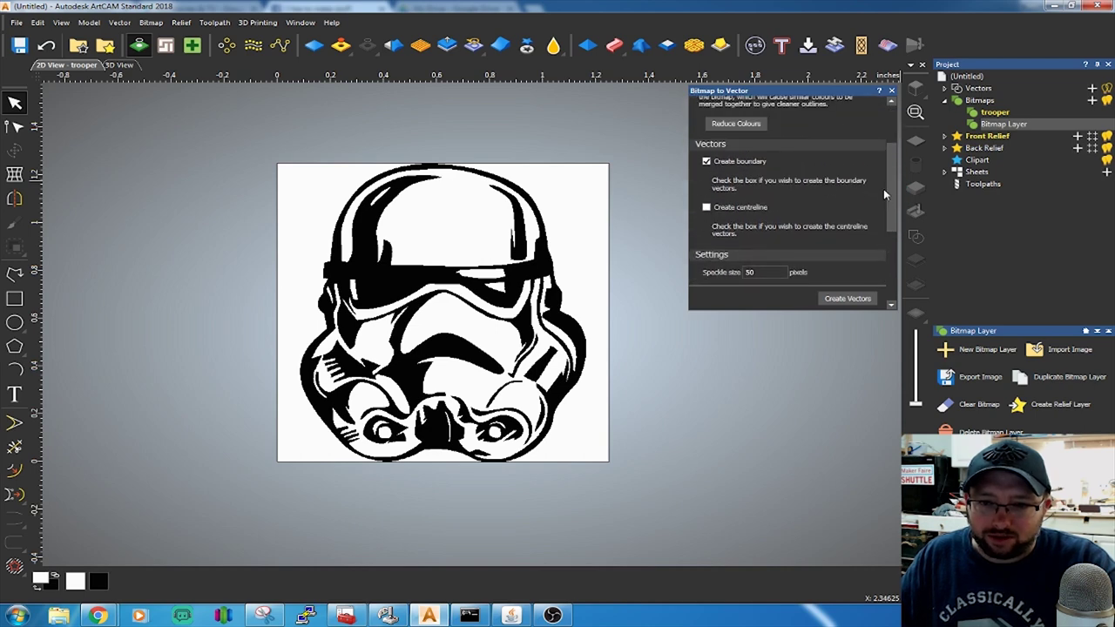
- Trace the black secondary colour into helmet vectors, select them, and fade the bitmap to light grey
scroll(883, 193, down, 3)
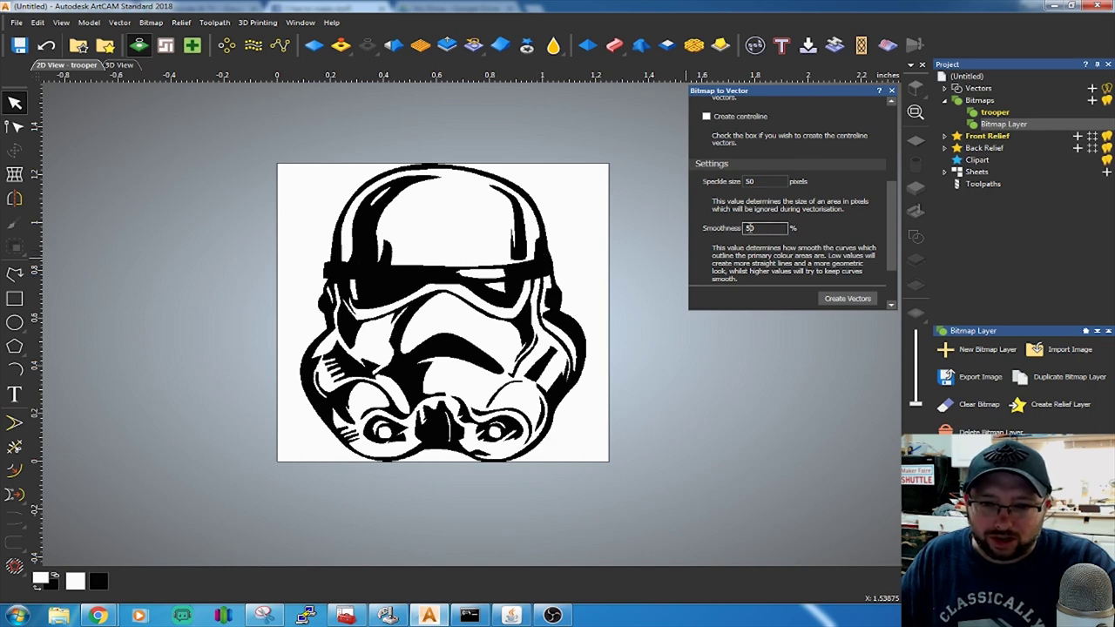
drag(893, 223, 888, 268)
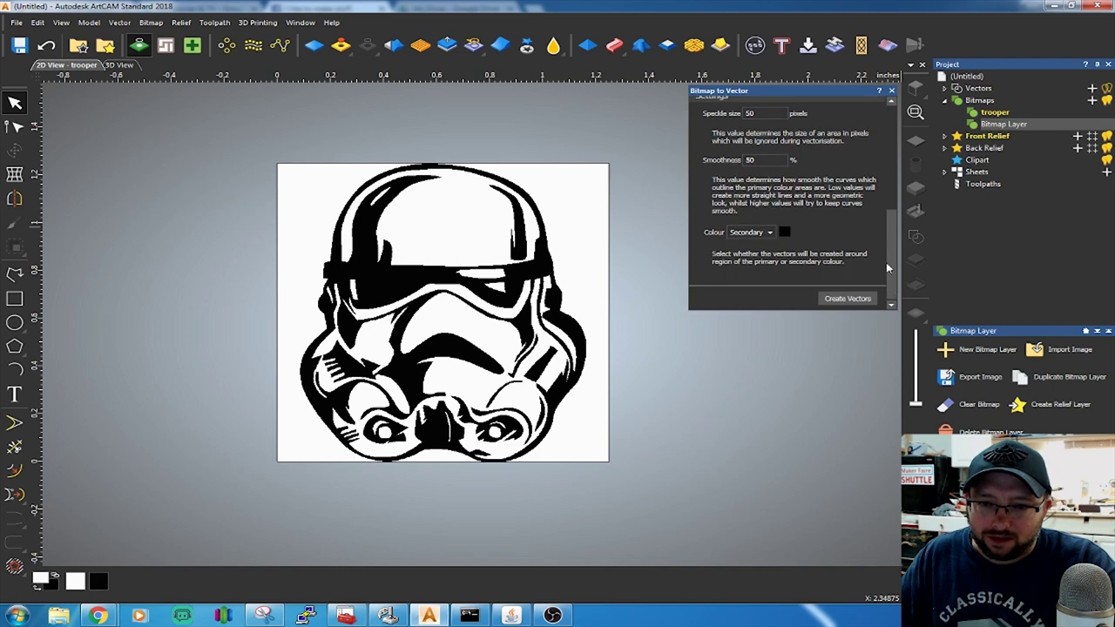
click(845, 299)
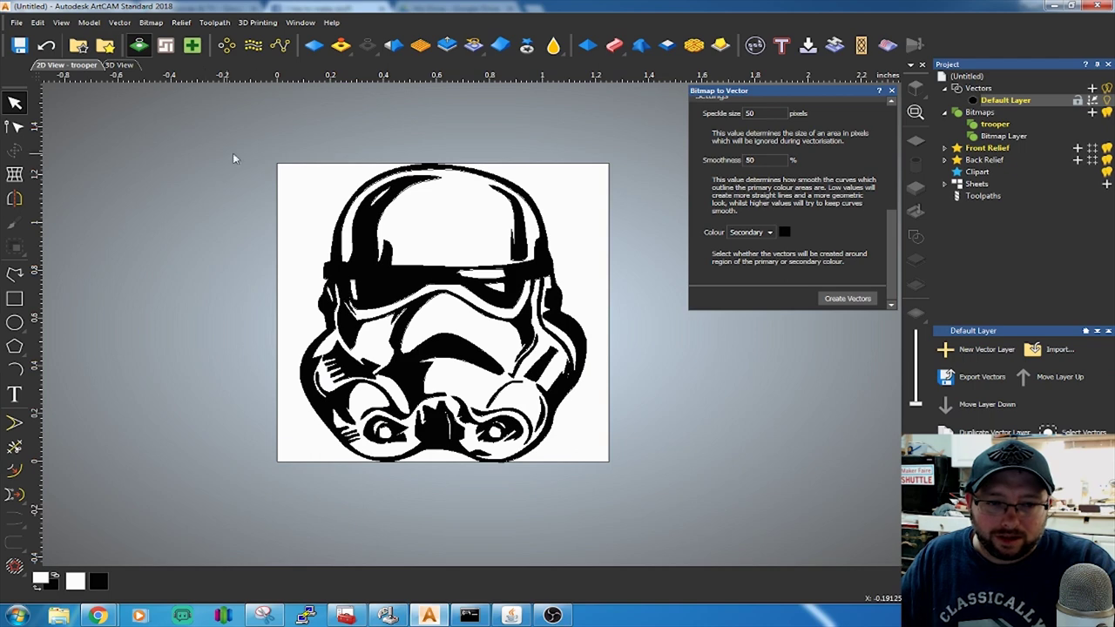
drag(231, 146, 669, 505)
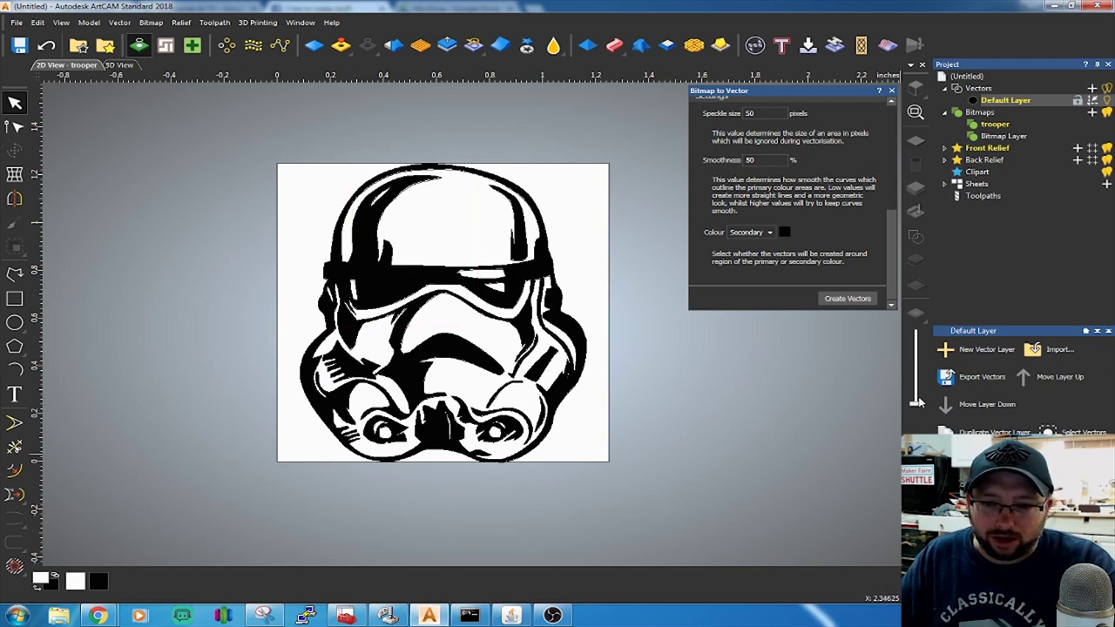
drag(915, 398, 916, 329)
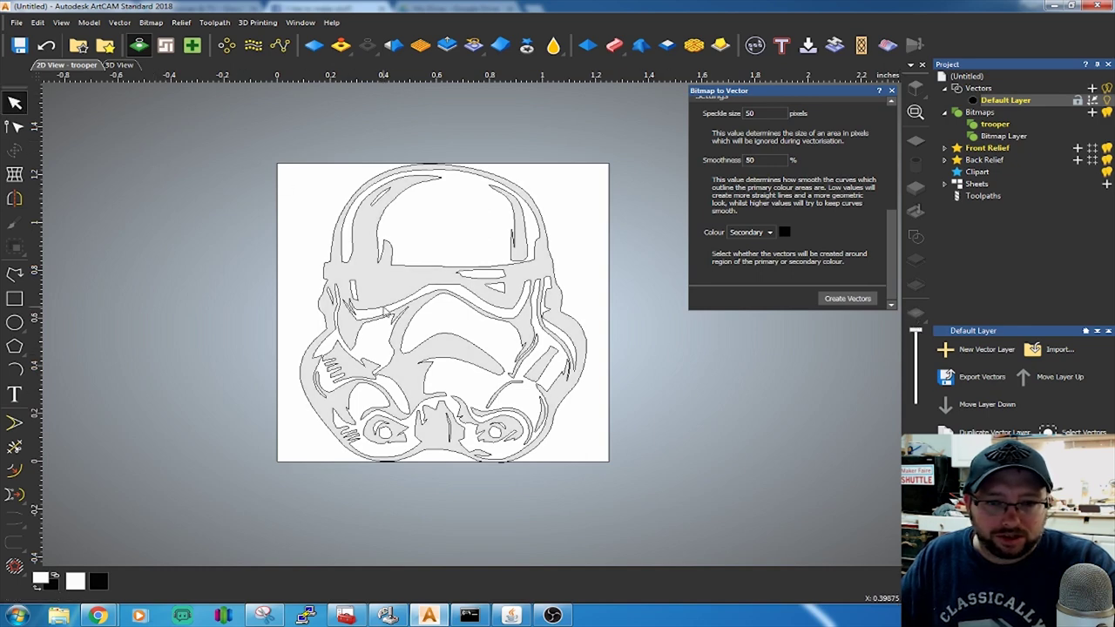
- Close Bitmap to Vector, select all the helmet vectors, and start Edit > Mirror
click(891, 90)
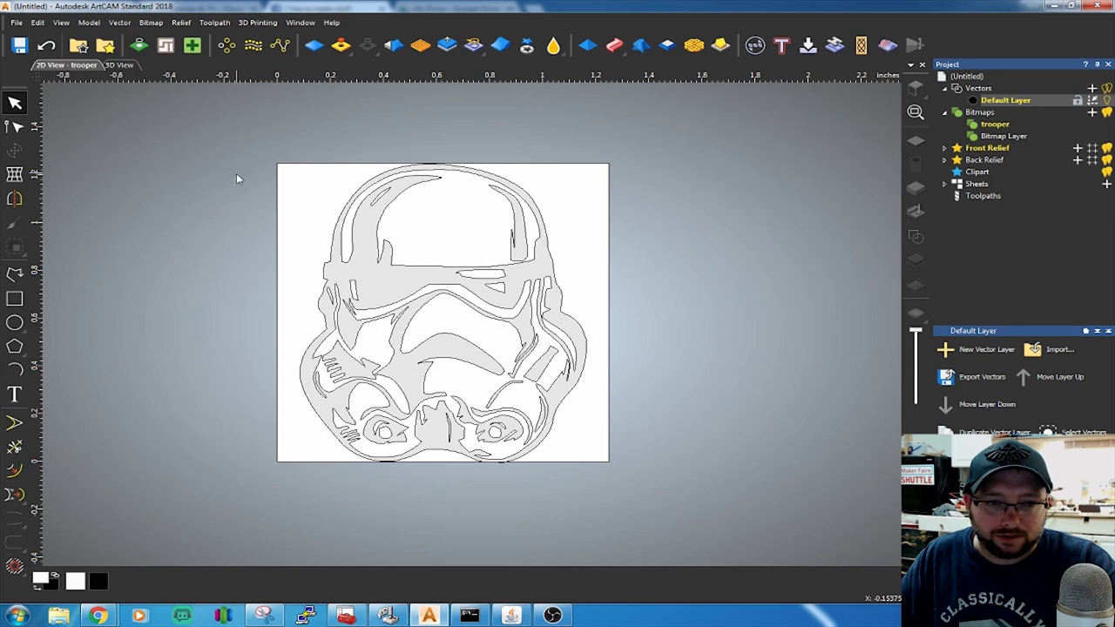
drag(248, 141, 666, 495)
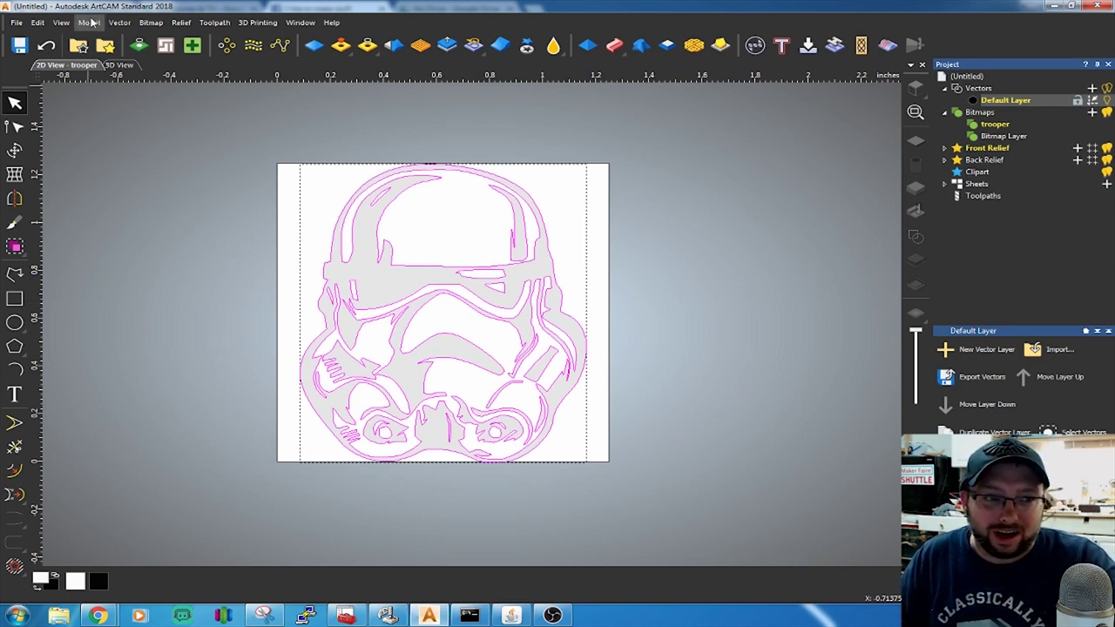
click(38, 24)
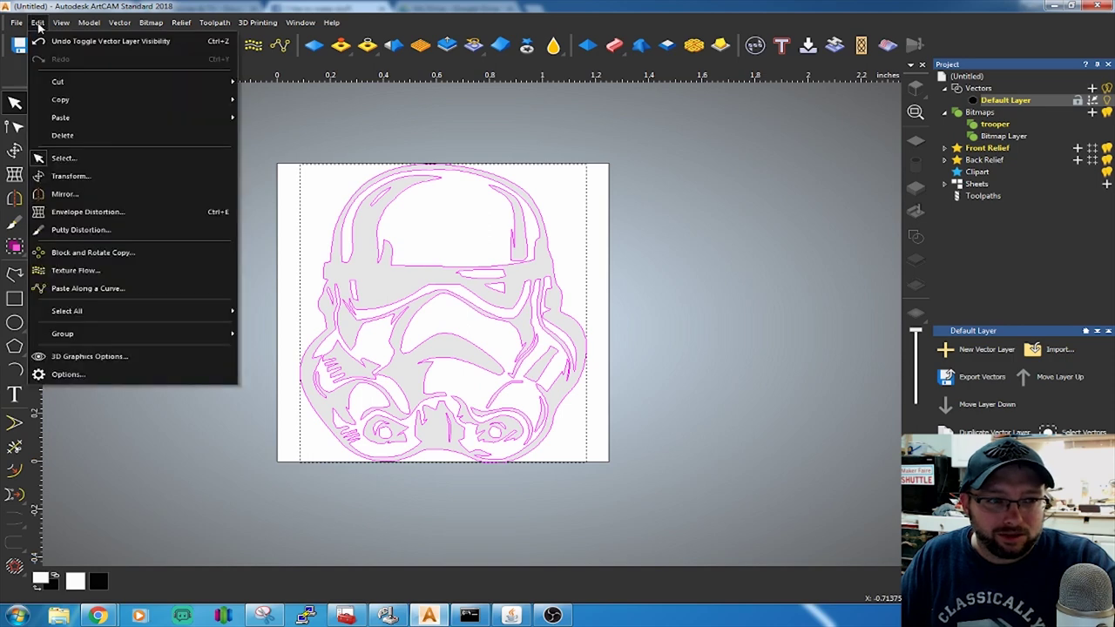
click(62, 135)
drag(652, 136, 187, 511)
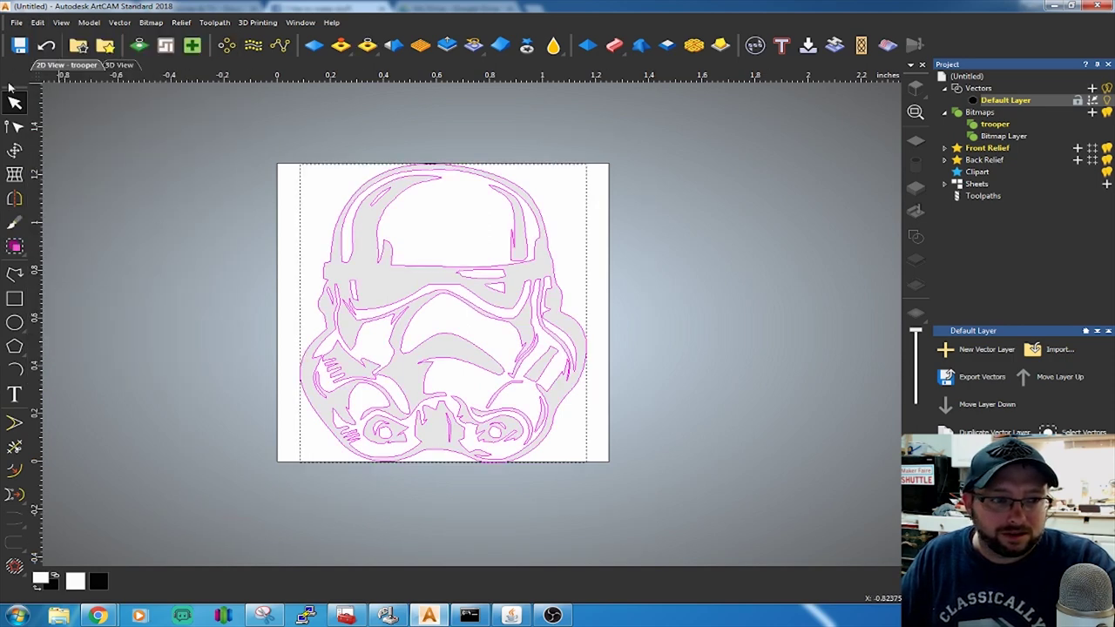
click(39, 23)
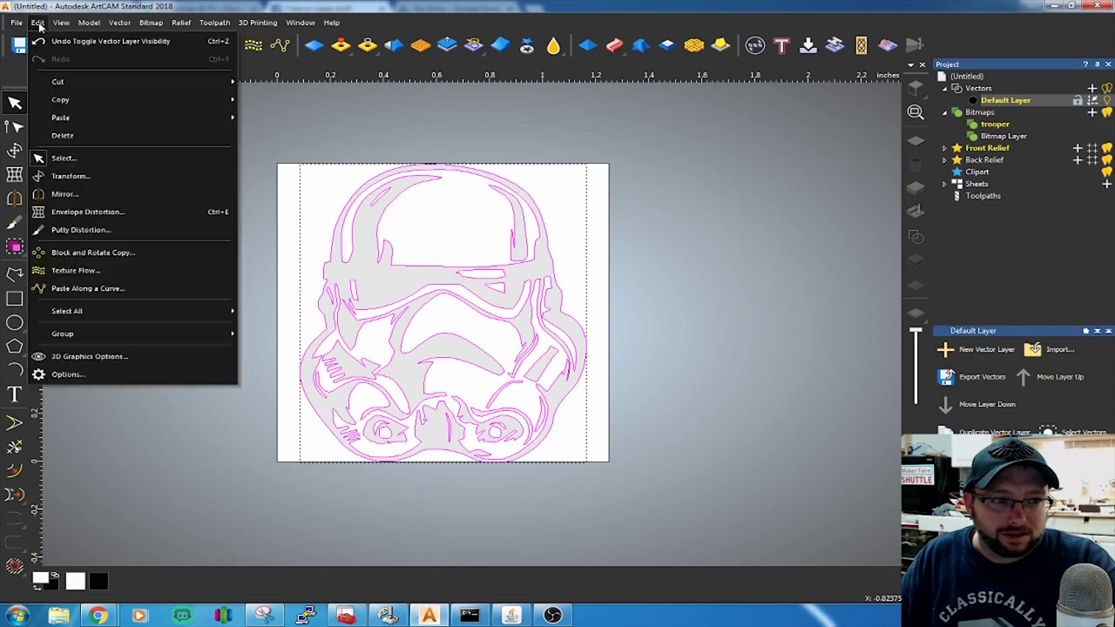
click(65, 194)
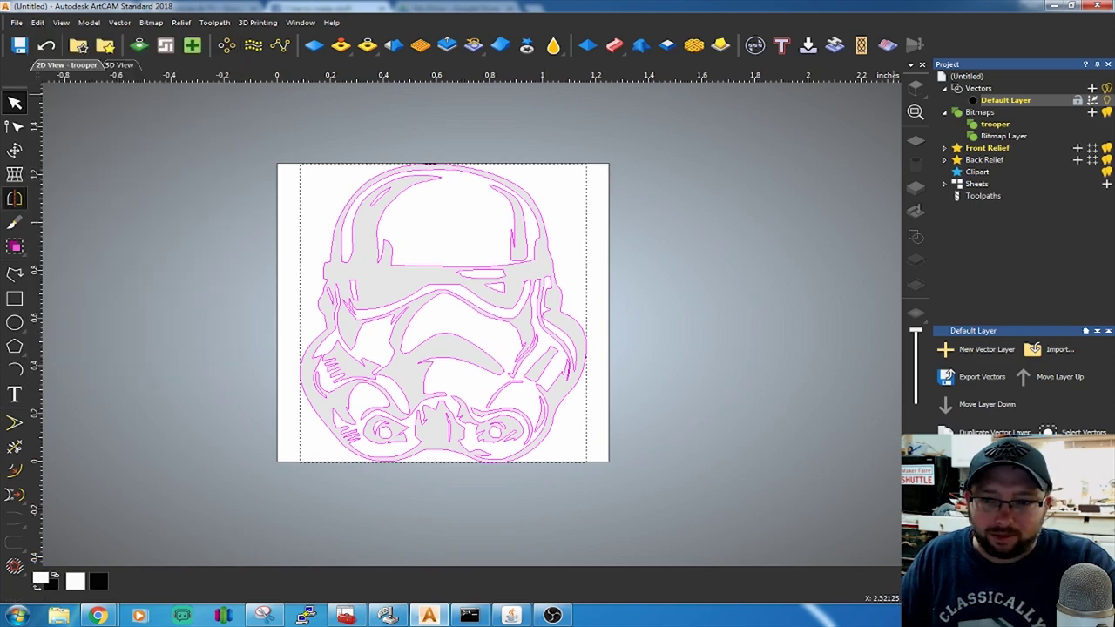
- Flip the helmet vectors horizontally about the centre without copying the originals, then hide the bitmap
scroll(896, 169, down, 3)
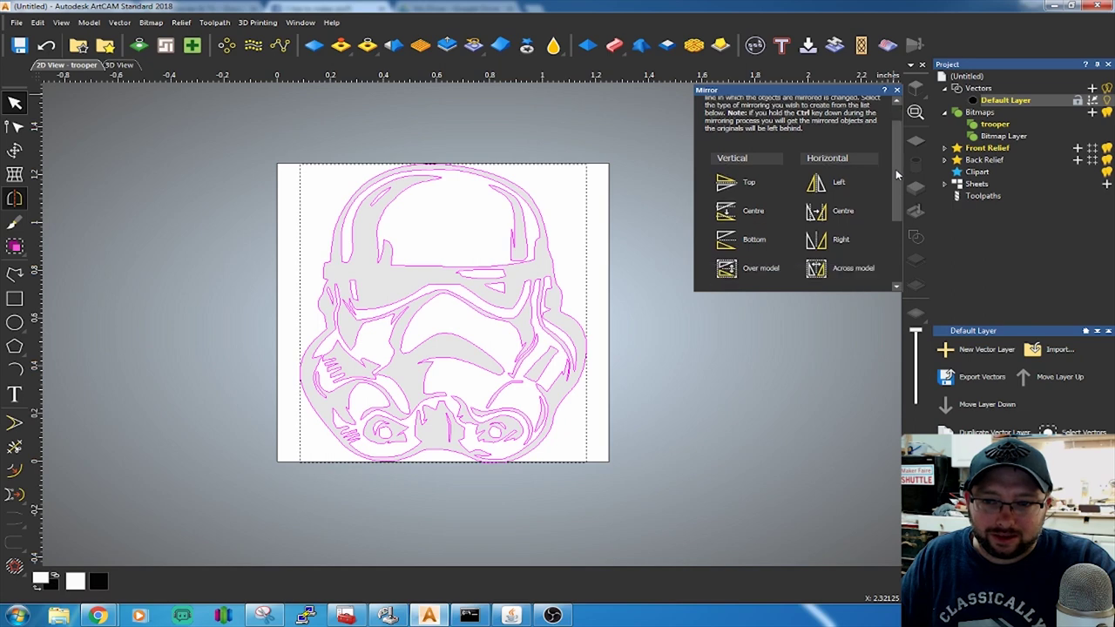
drag(897, 174, 892, 236)
click(712, 271)
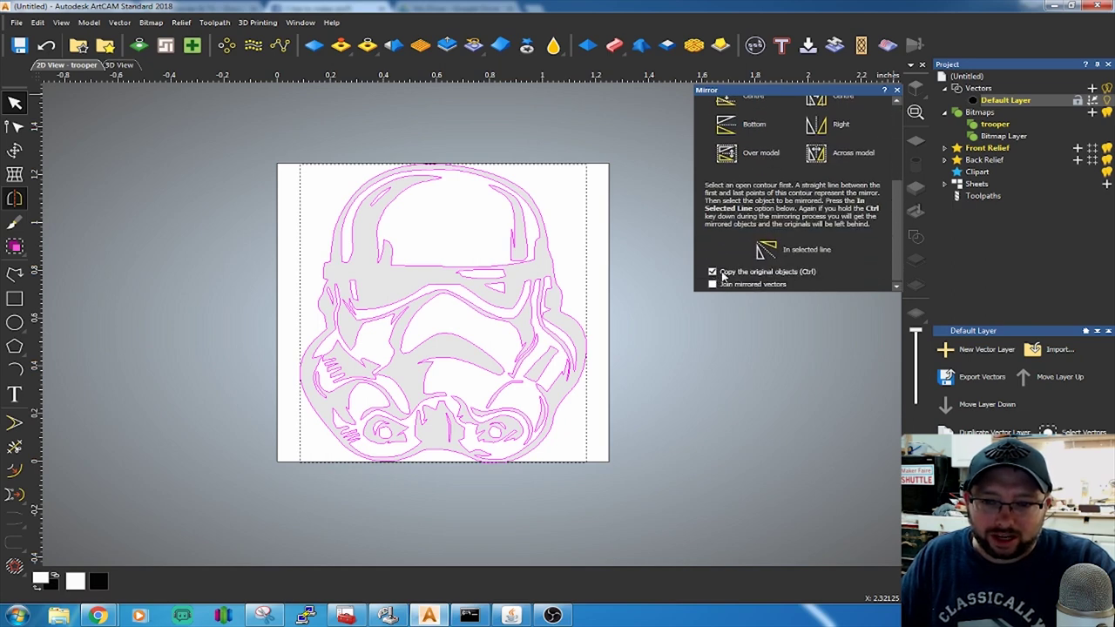
click(713, 273)
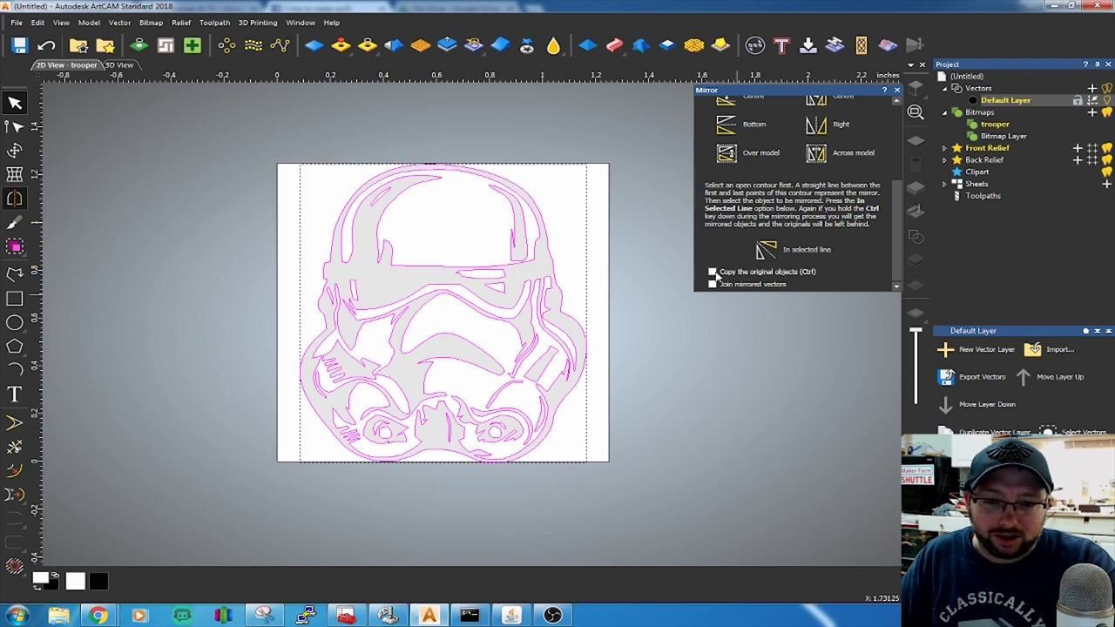
scroll(895, 236, up, 4)
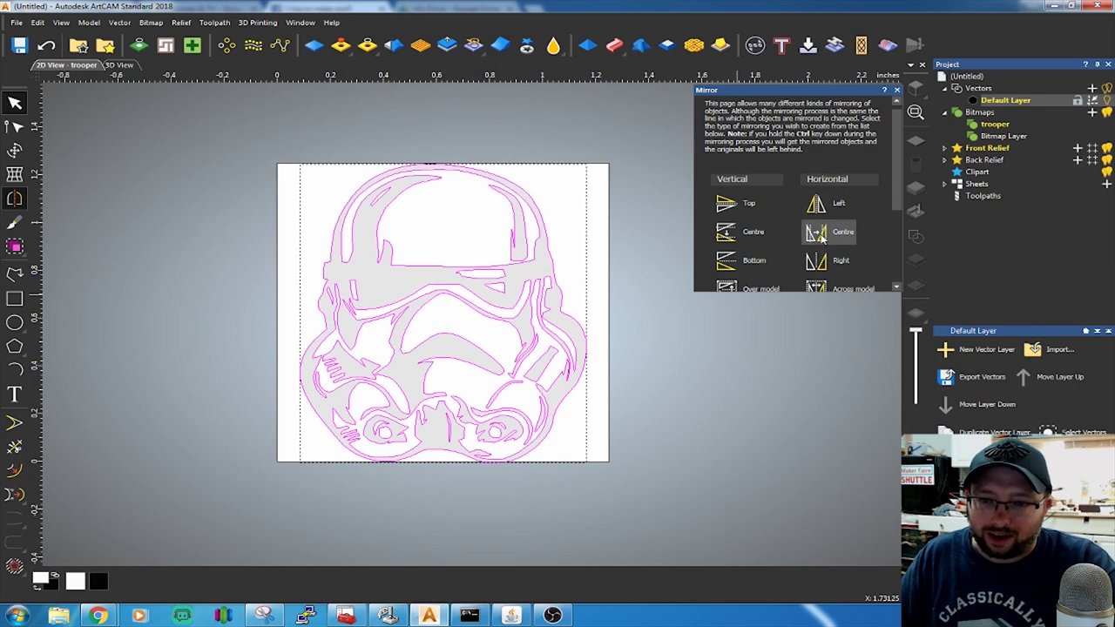
click(819, 235)
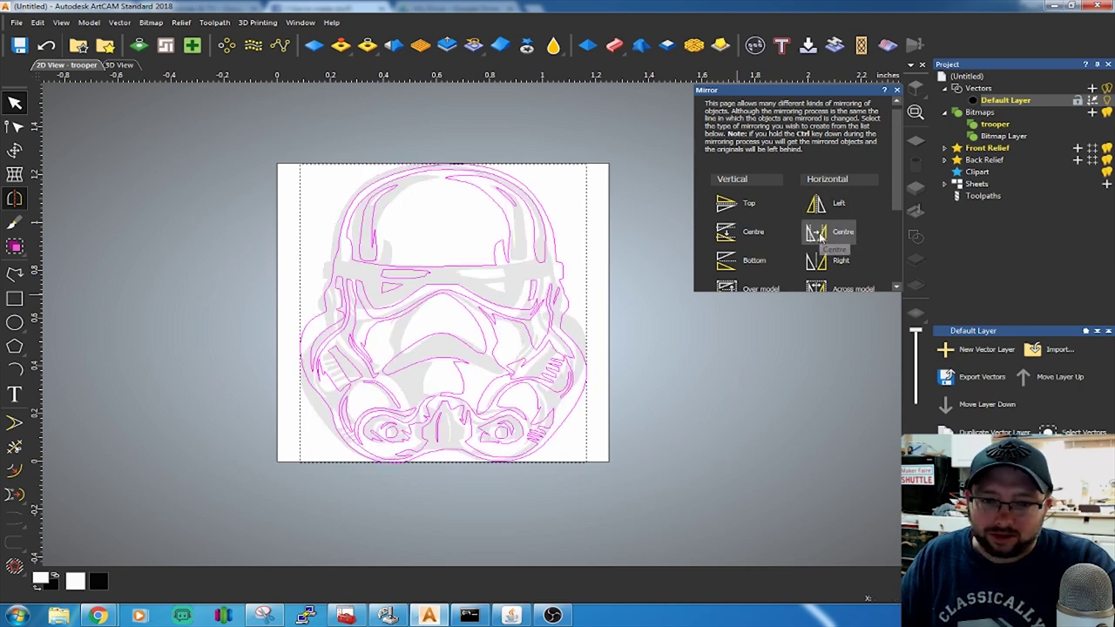
scroll(862, 175, down, 3)
click(896, 91)
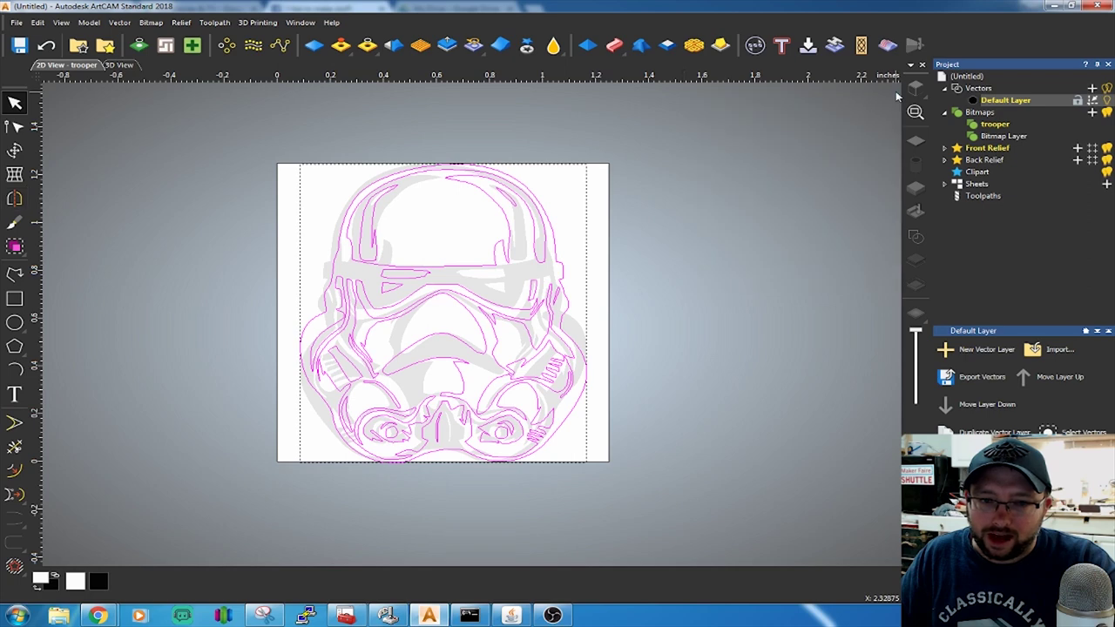
click(1108, 114)
- Deselect the helmet vectors and hide the trooper bitmap, keeping the vector outlines visible
click(222, 234)
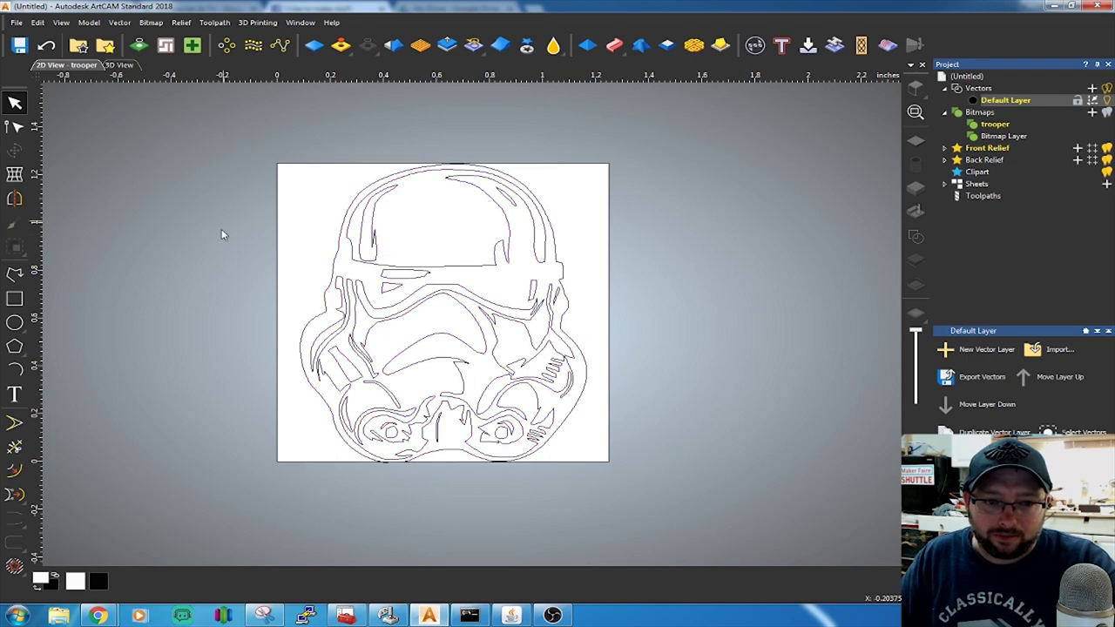
key(r)
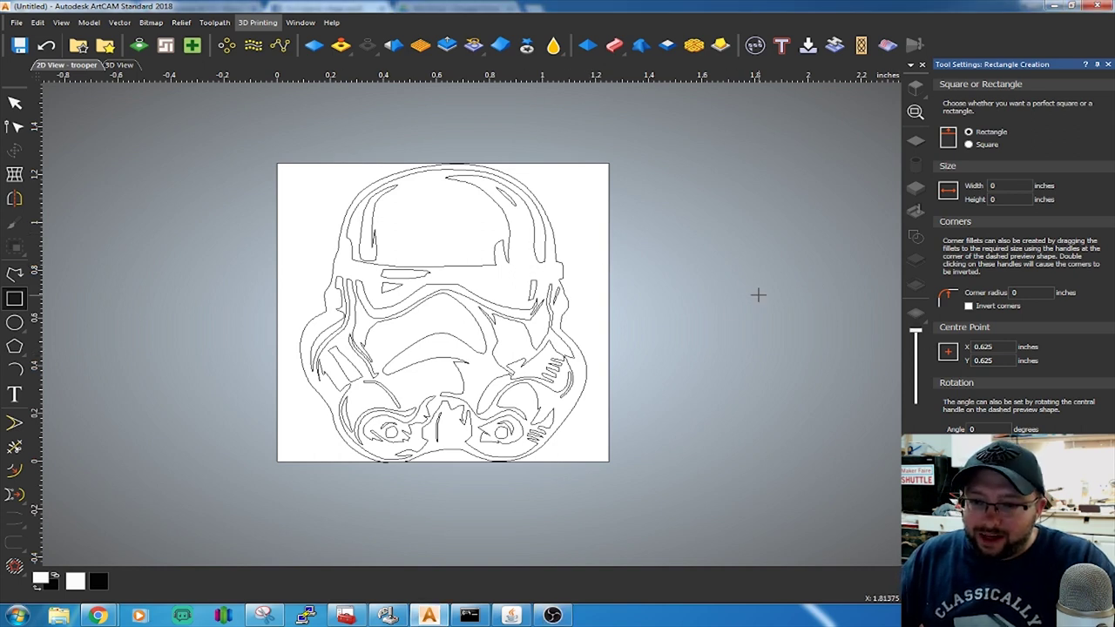
key(Escape)
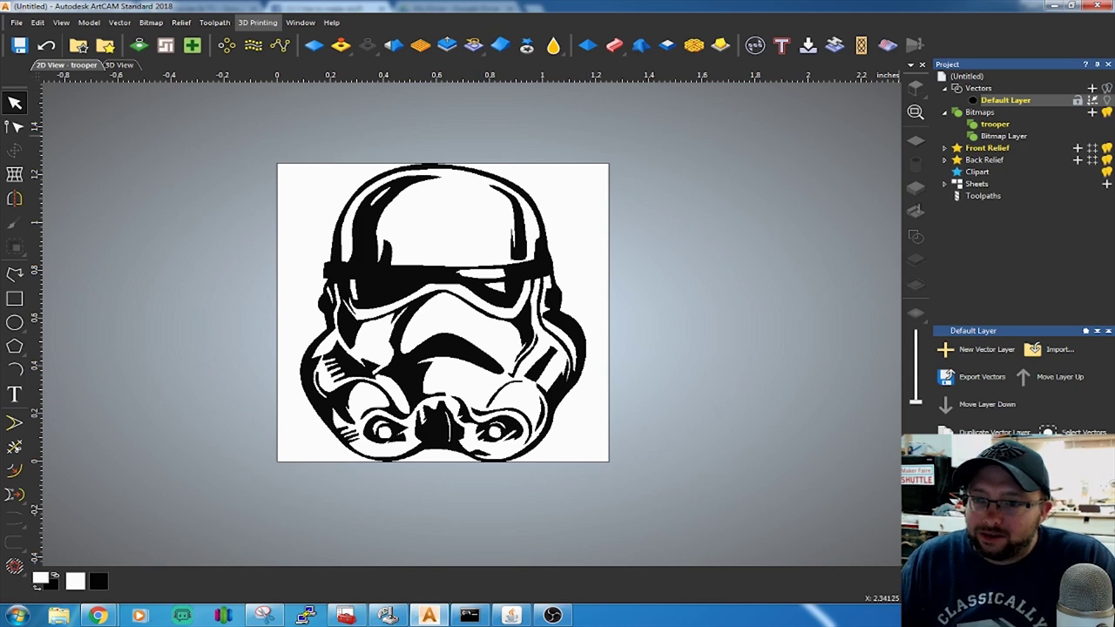
click(1107, 113)
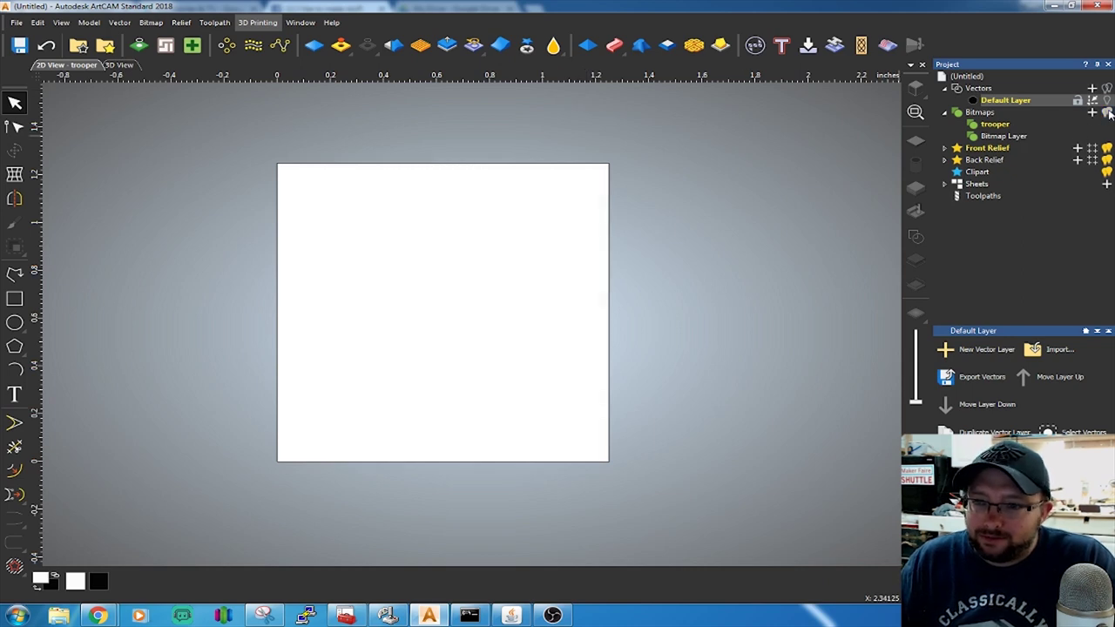
click(1107, 101)
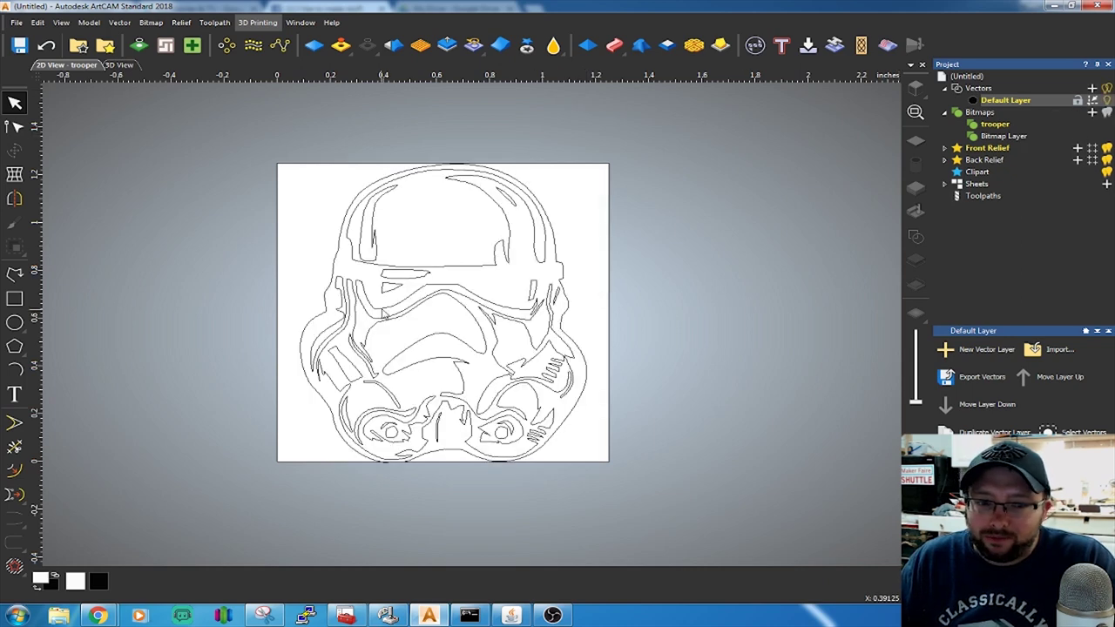
- Draw a border rectangle about 1.69 by 1.58 inches around the page and select all vectors
click(16, 299)
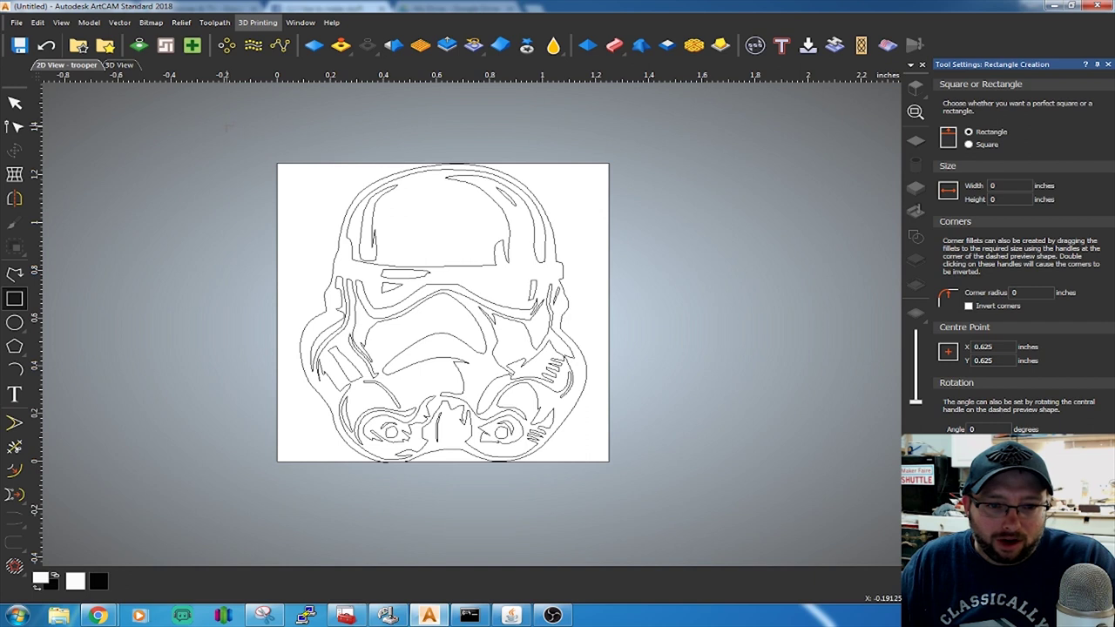
drag(224, 127, 671, 504)
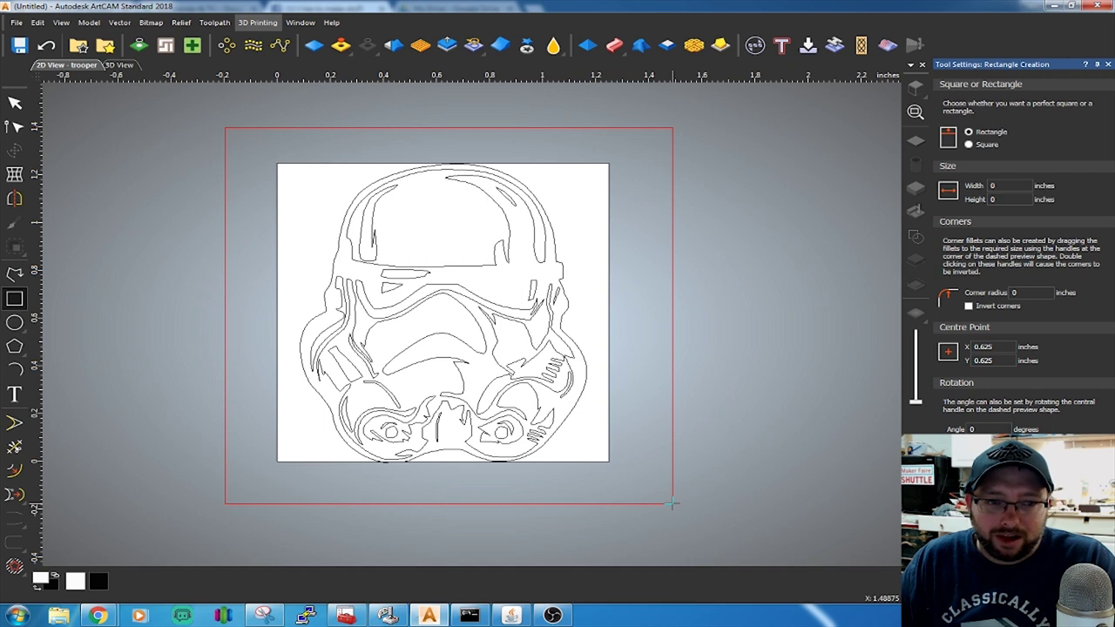
drag(672, 504, 676, 505)
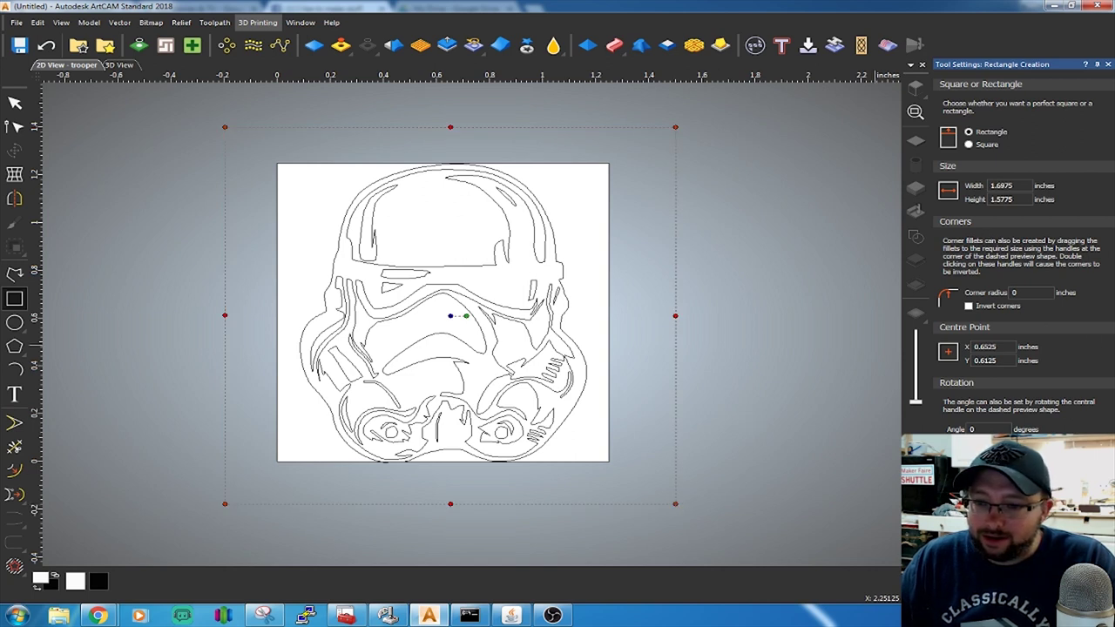
key(Escape)
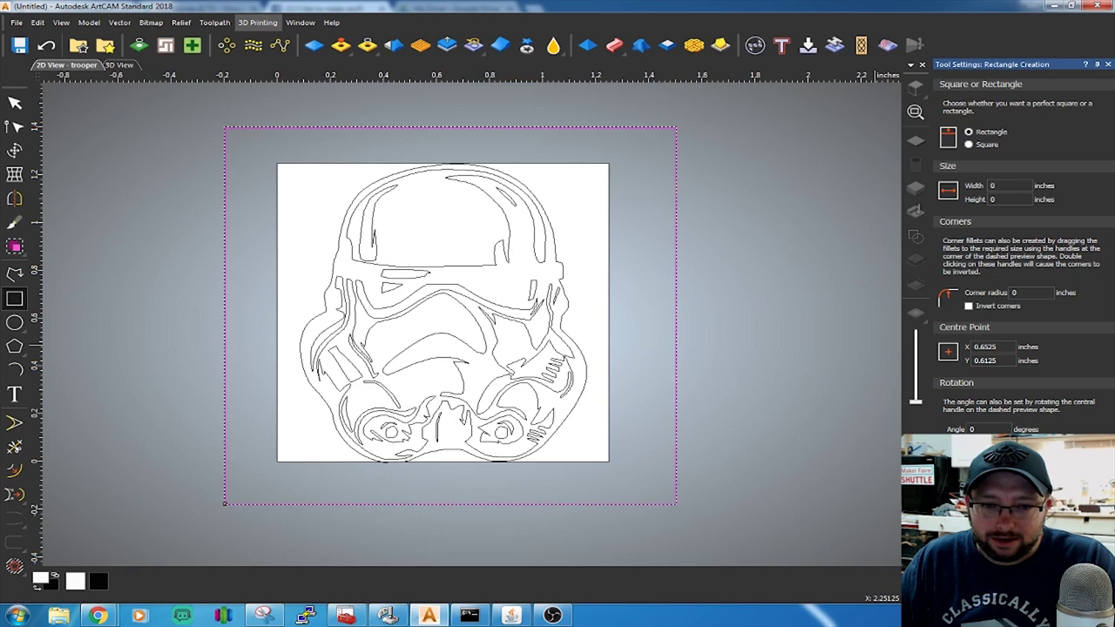
key(ctrl+a)
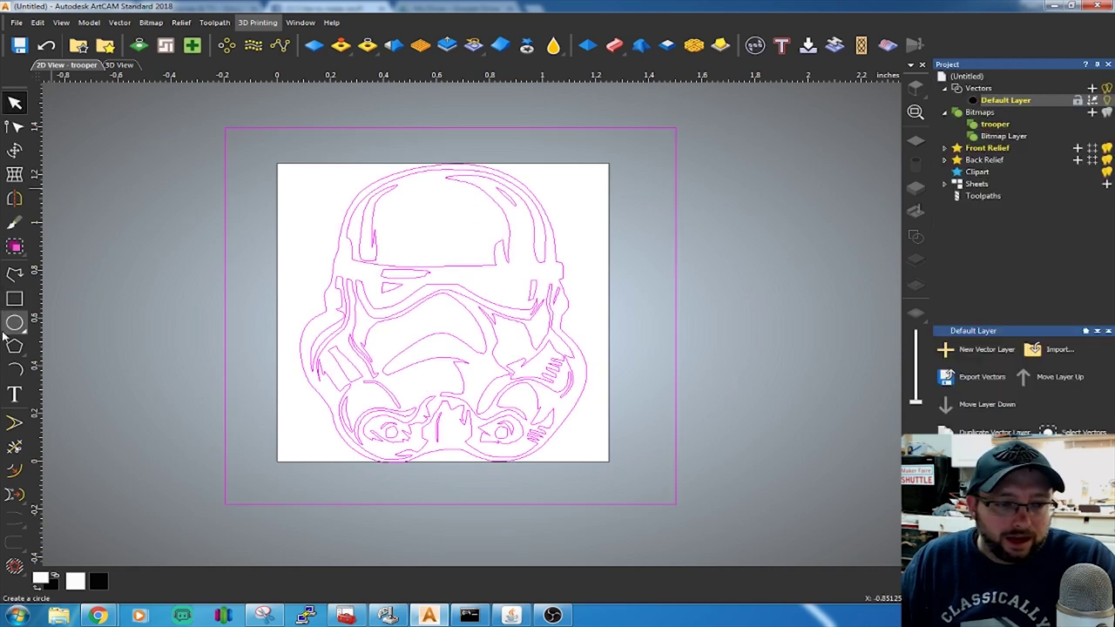
click(14, 277)
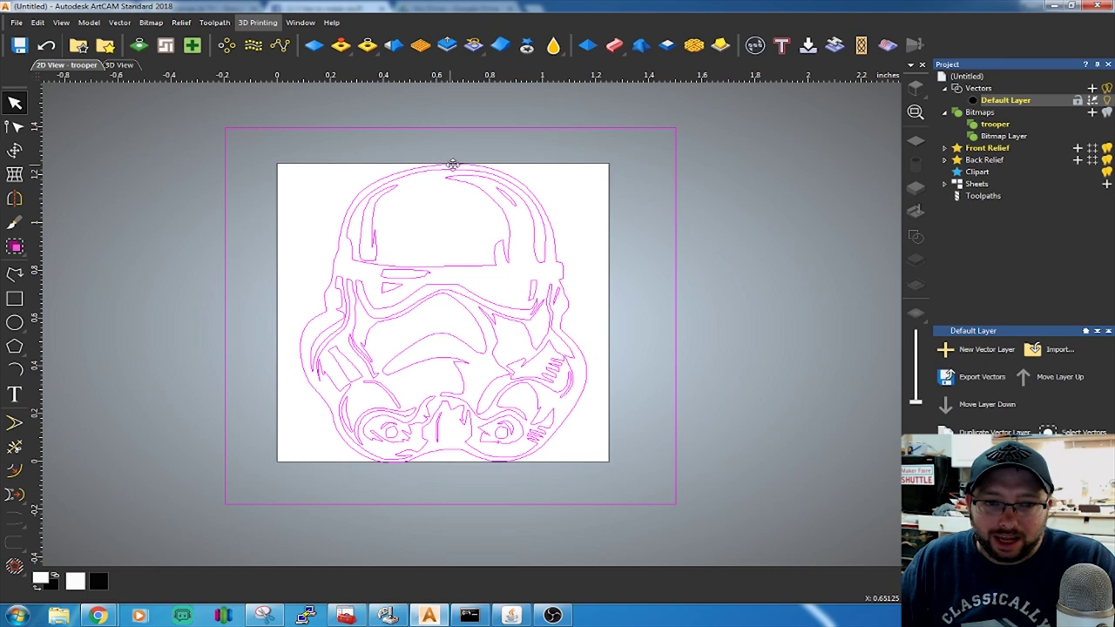
- Zoom around the bordered helmet and browse the Model menu without choosing a command
scroll(446, 166, up, 5)
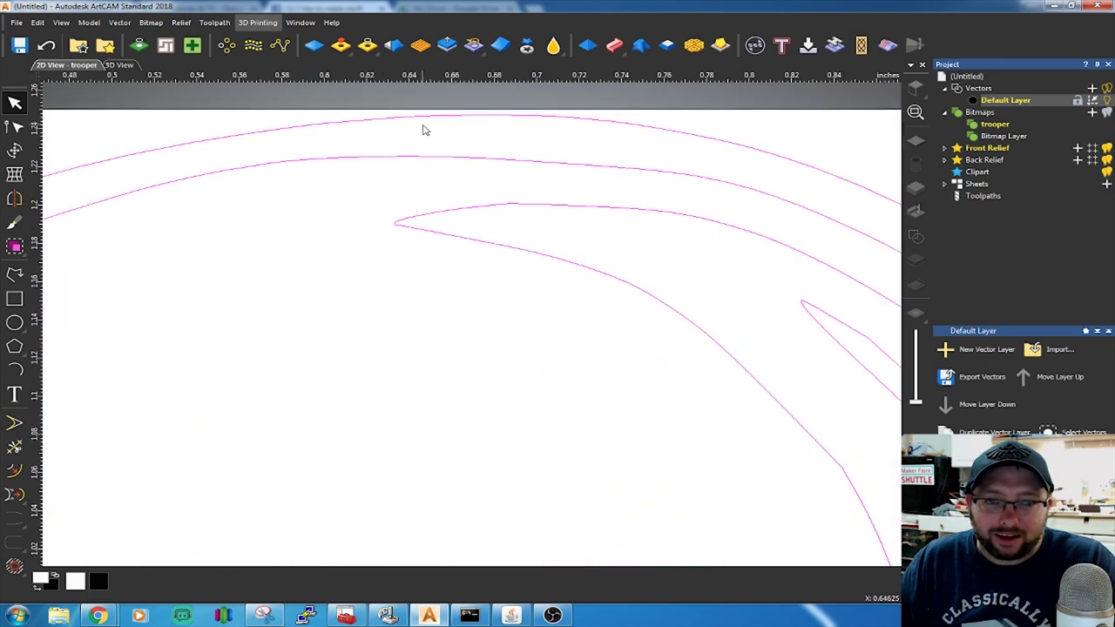
scroll(469, 115, down, 5)
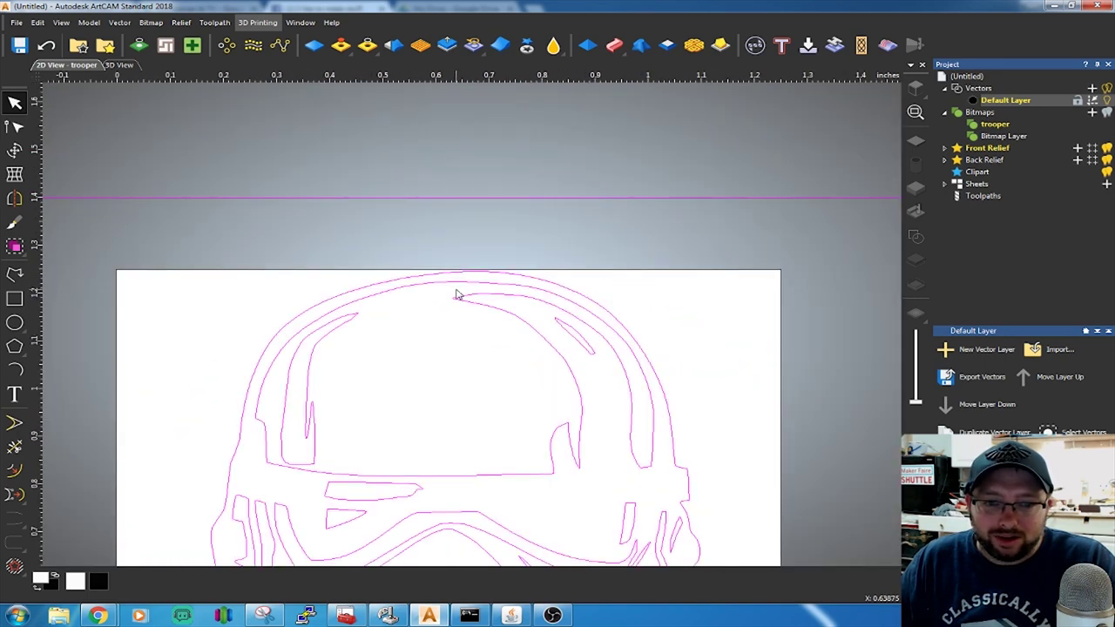
scroll(463, 444, down, 4)
scroll(473, 416, up, 4)
scroll(473, 386, down, 4)
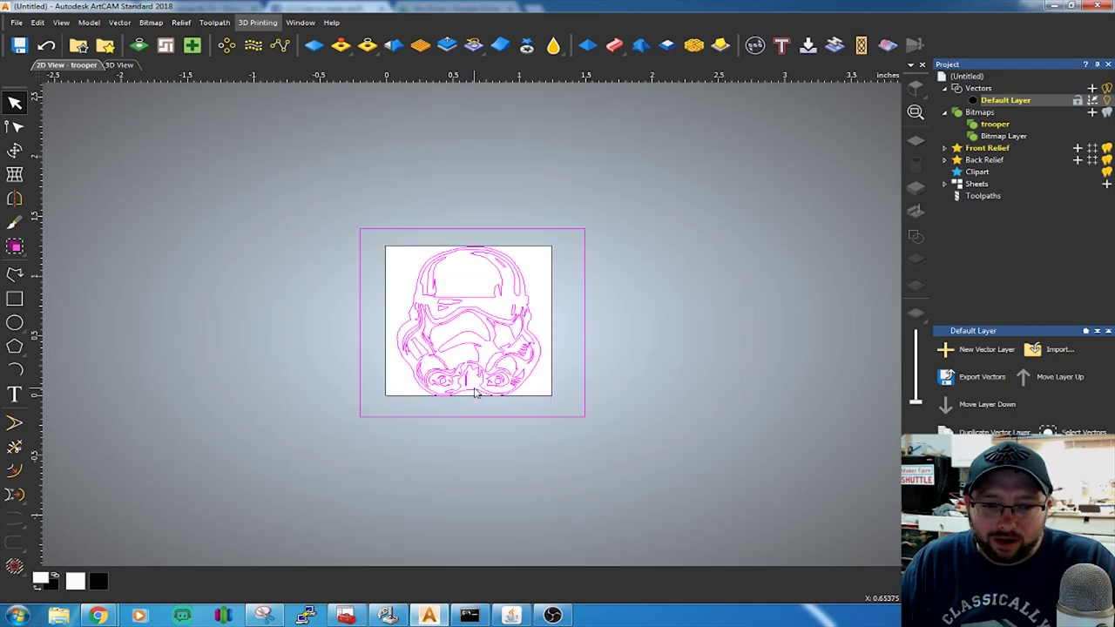
scroll(484, 315, up, 2)
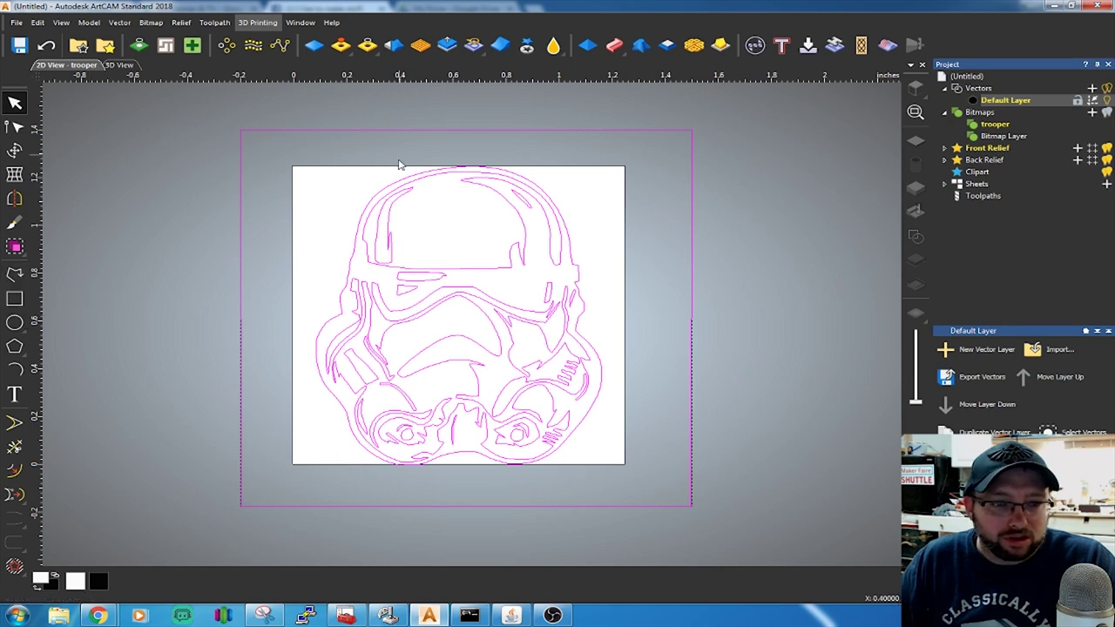
click(89, 22)
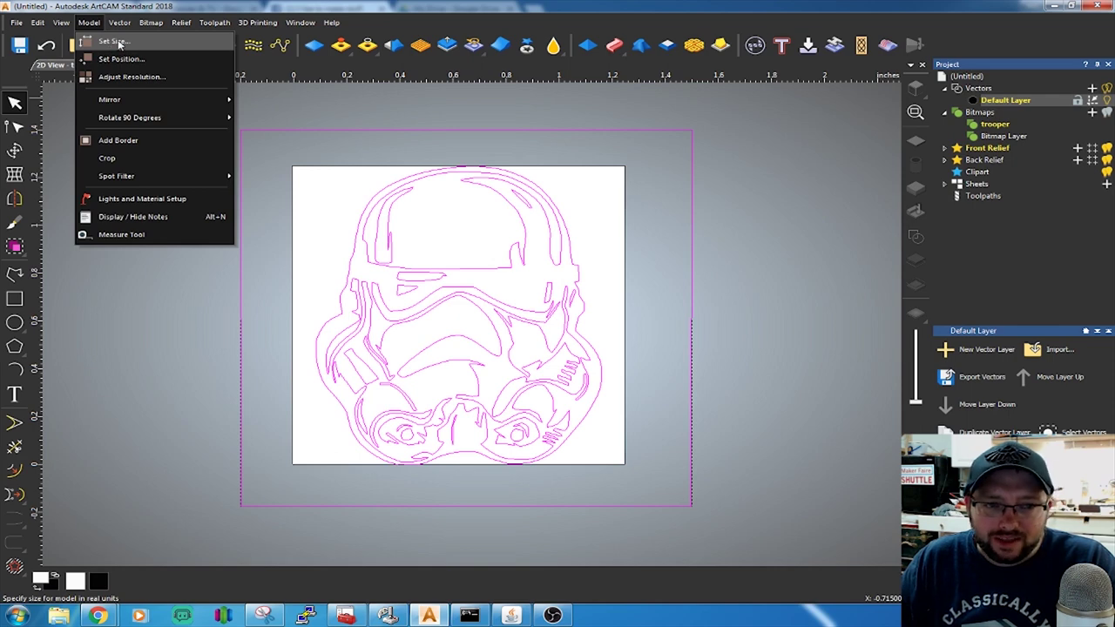
click(418, 251)
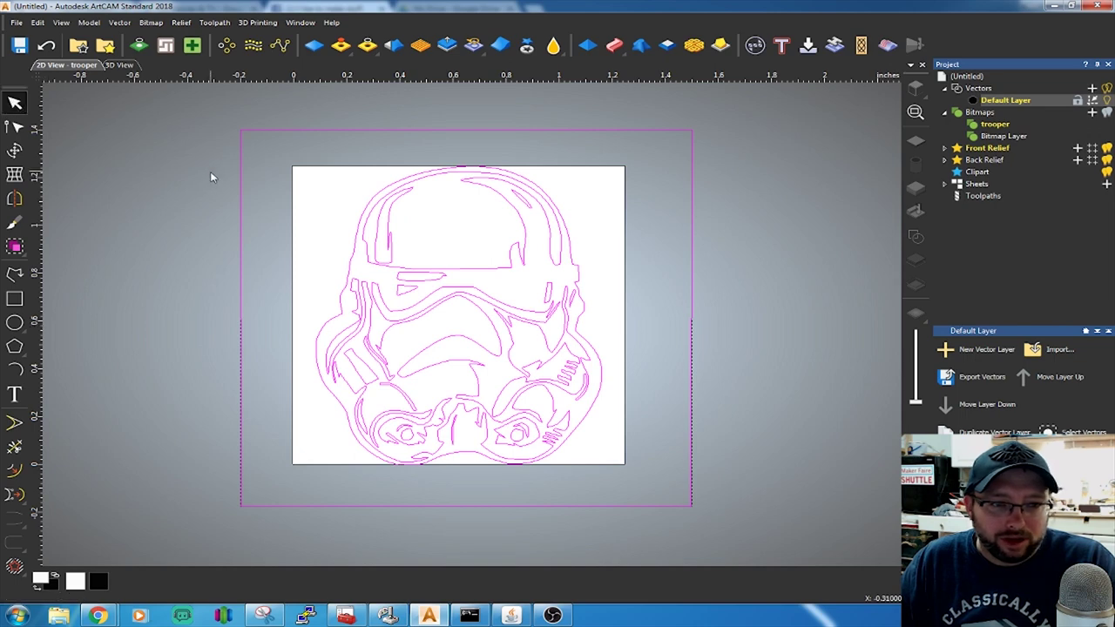
- Scale the helmet and border down together to about 1.57 by 1.46 inches using Edit > Transform
click(38, 23)
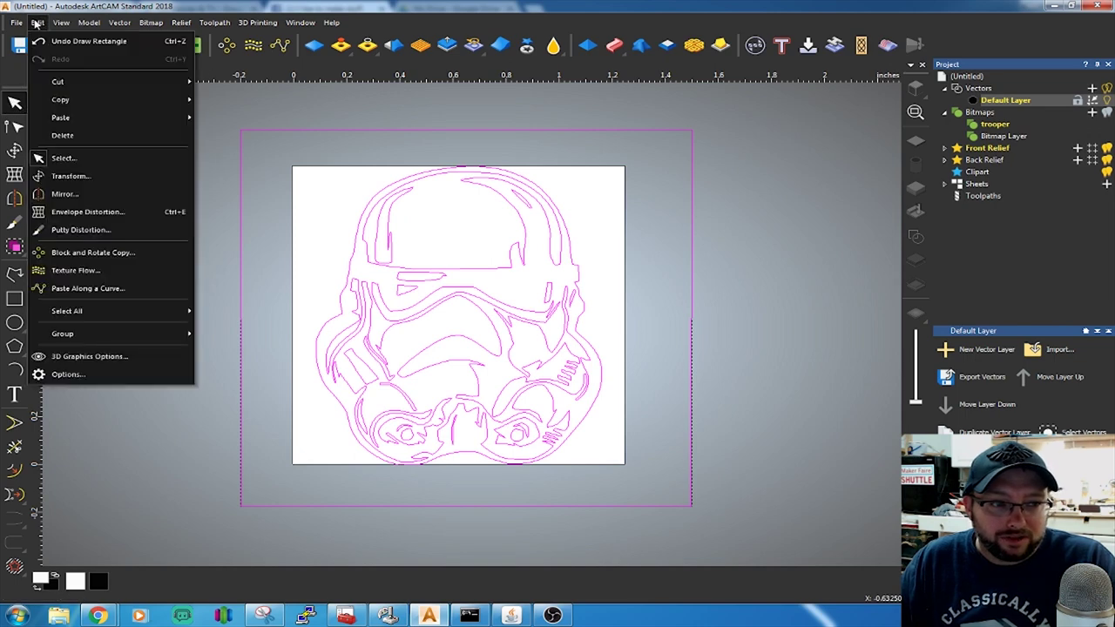
click(79, 178)
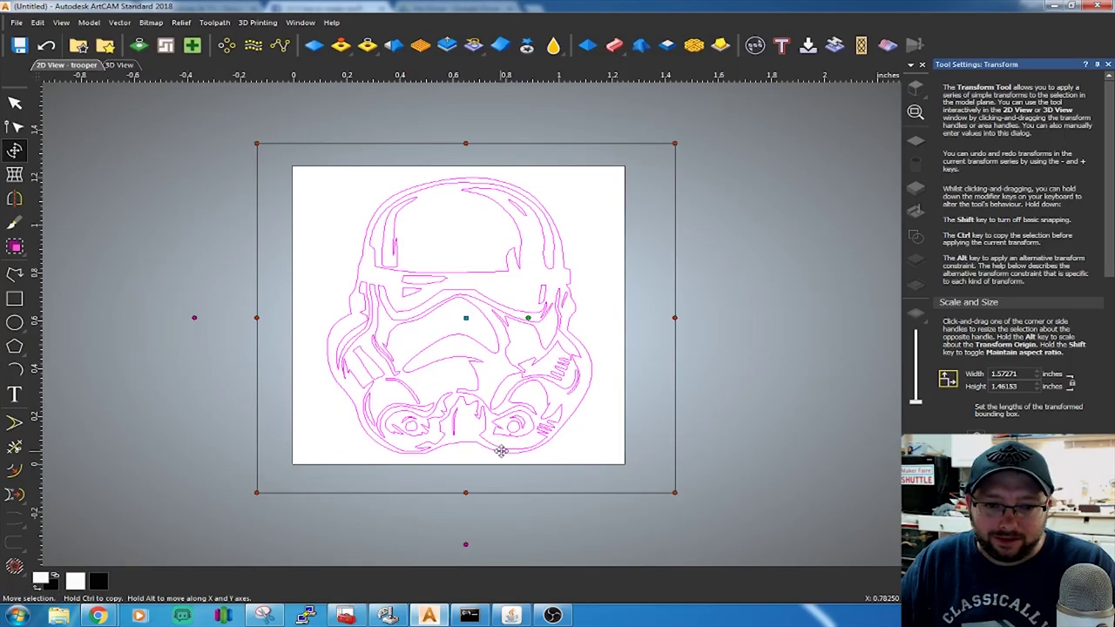
key(Escape)
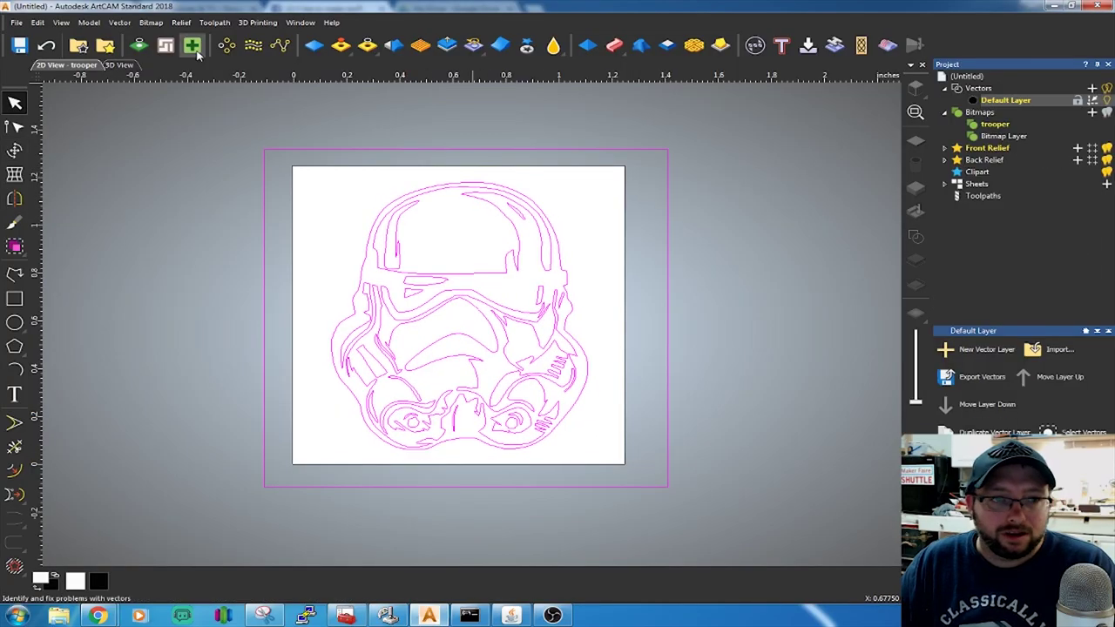
- Open V-Bit Carving toolpath settings and enter 0 as the Start Depth
click(808, 45)
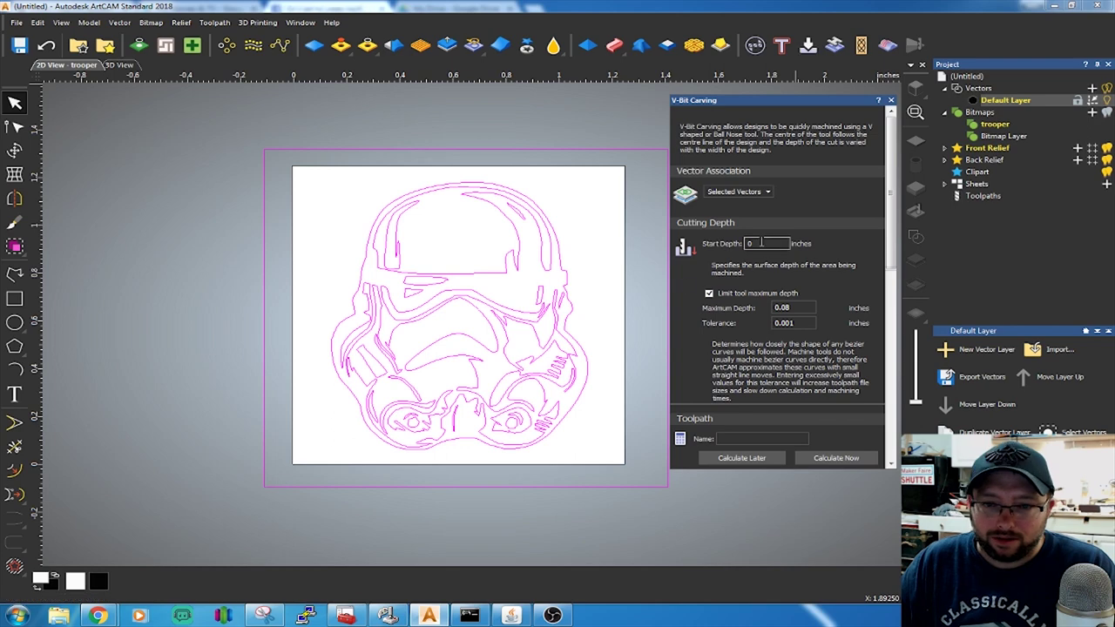
double_click(761, 244)
text(0)
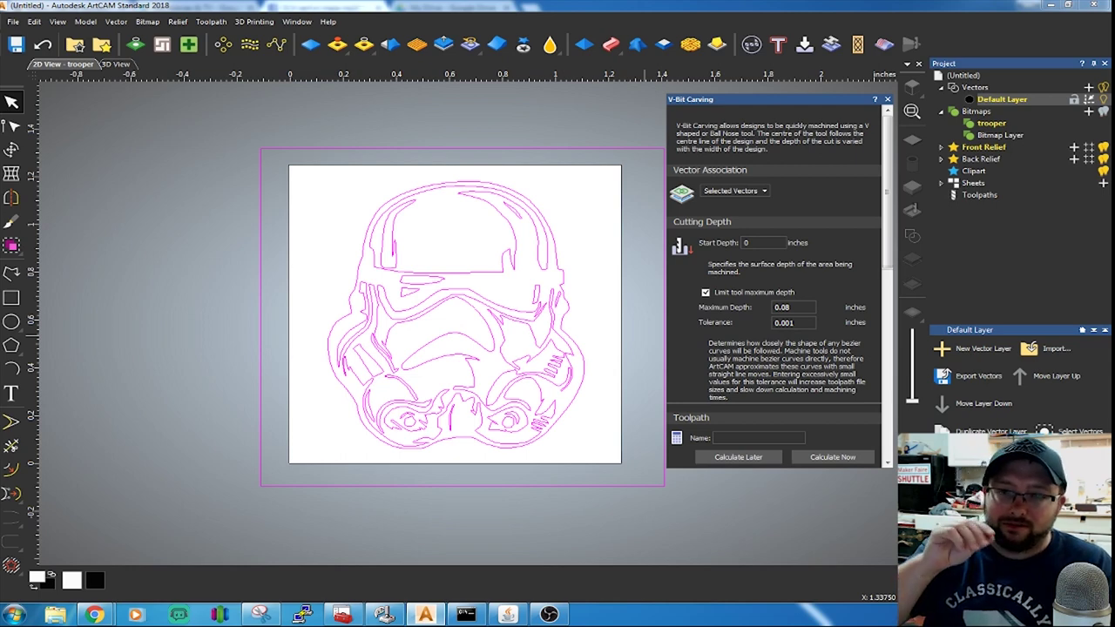
scroll(775, 288, down, 3)
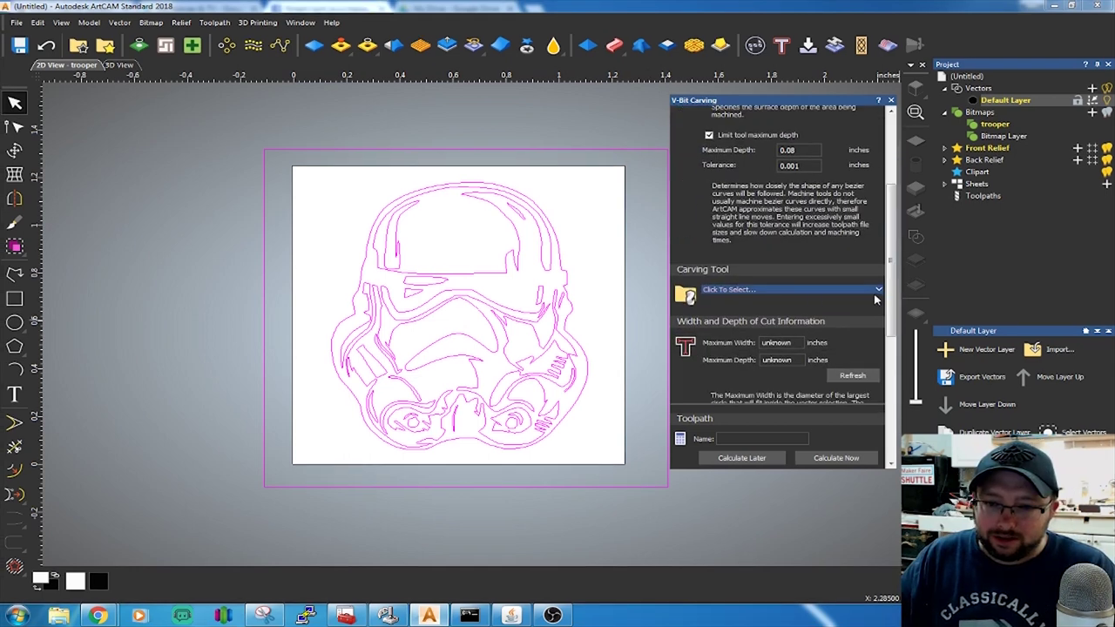
- Choose VBit 1/8 in from the Tool Database as the carving tool
click(875, 290)
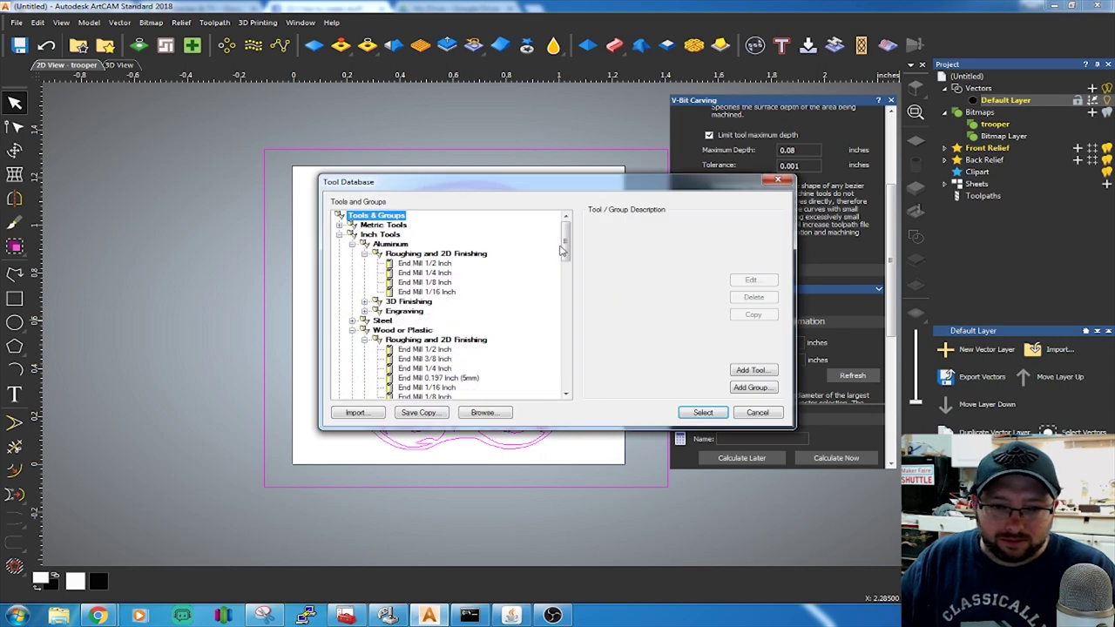
drag(564, 249, 567, 370)
click(376, 349)
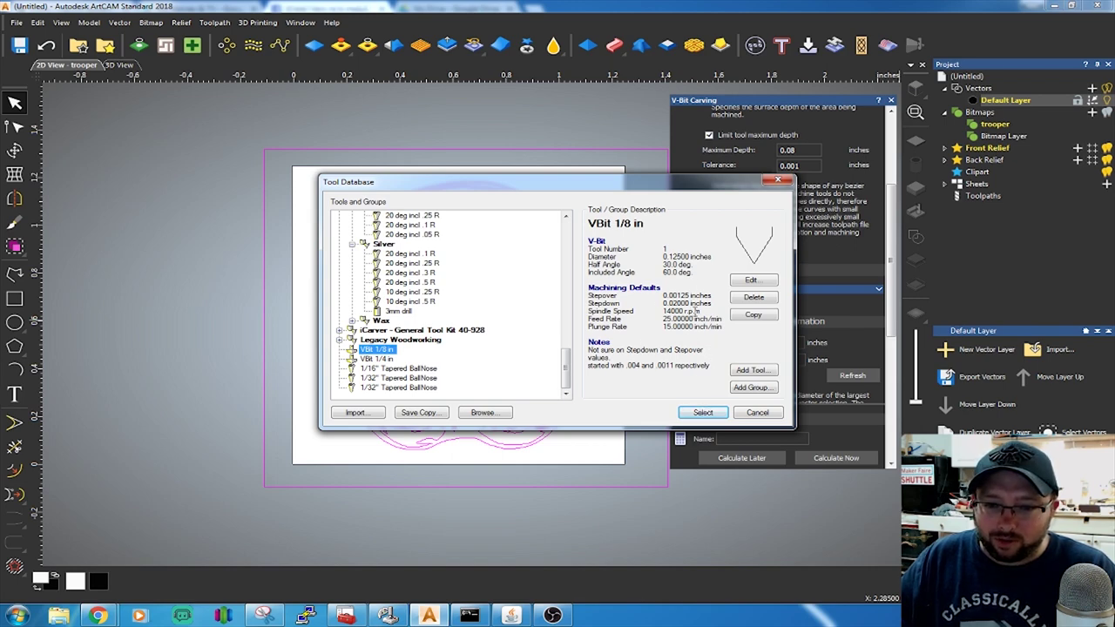
click(718, 415)
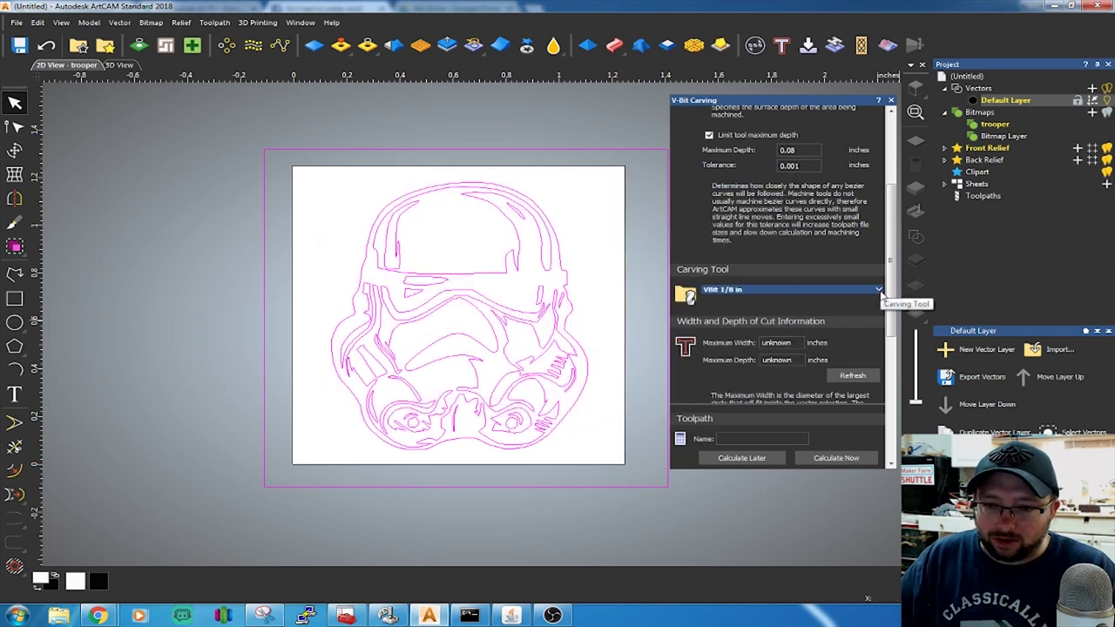
- Set the carving tool's stepover to 0.02 inches and feed rate to 35 inch/min
click(878, 291)
scroll(821, 298, down, 3)
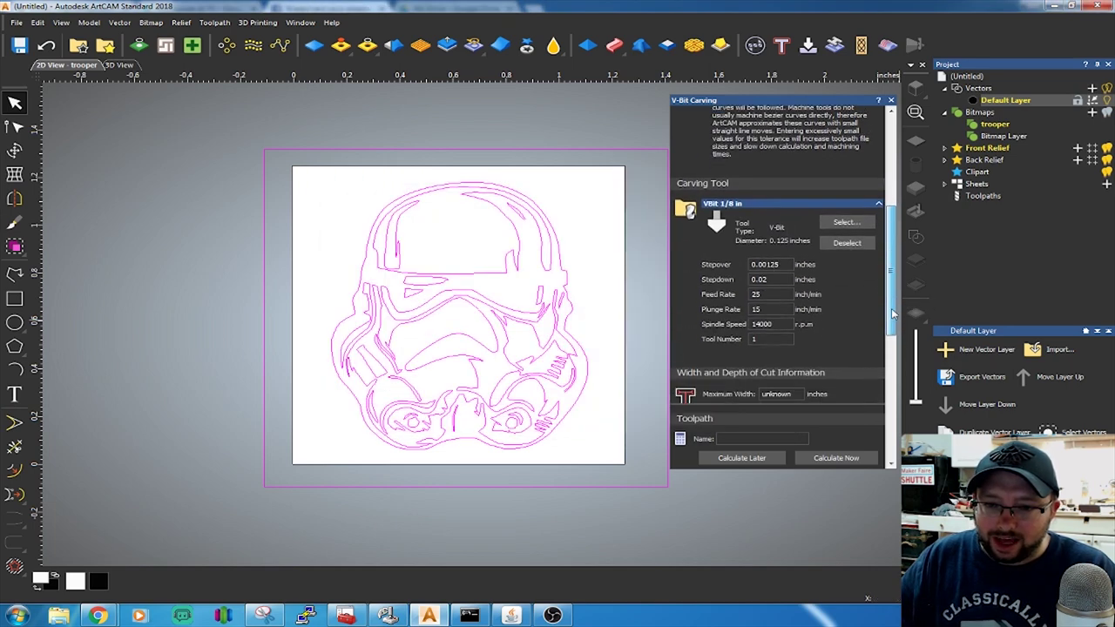
double_click(765, 251)
double_click(759, 266)
click(767, 266)
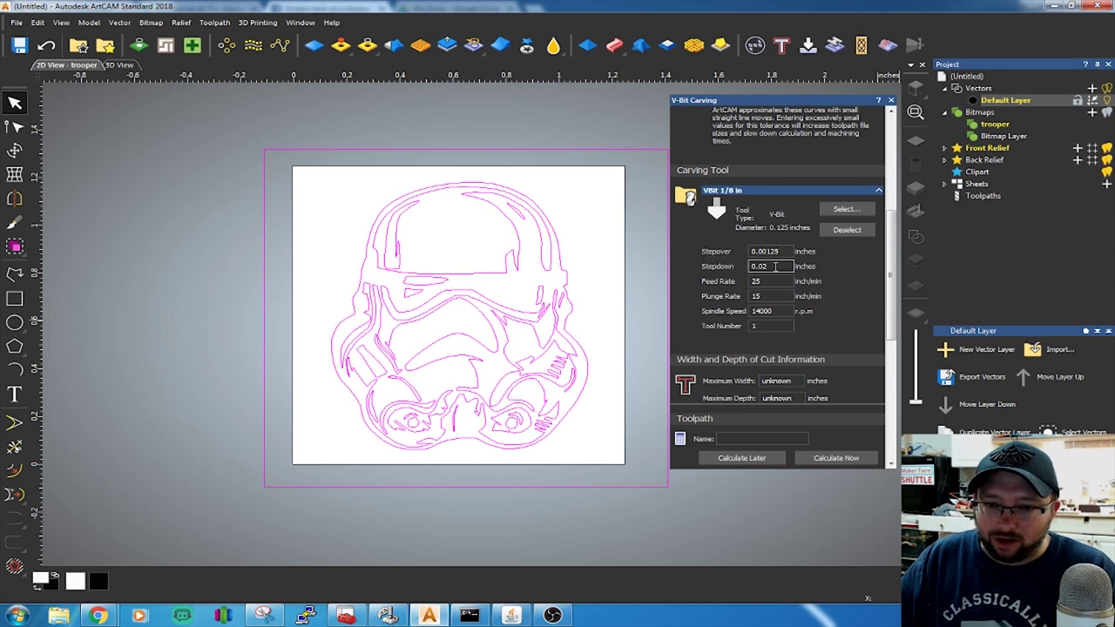
click(743, 268)
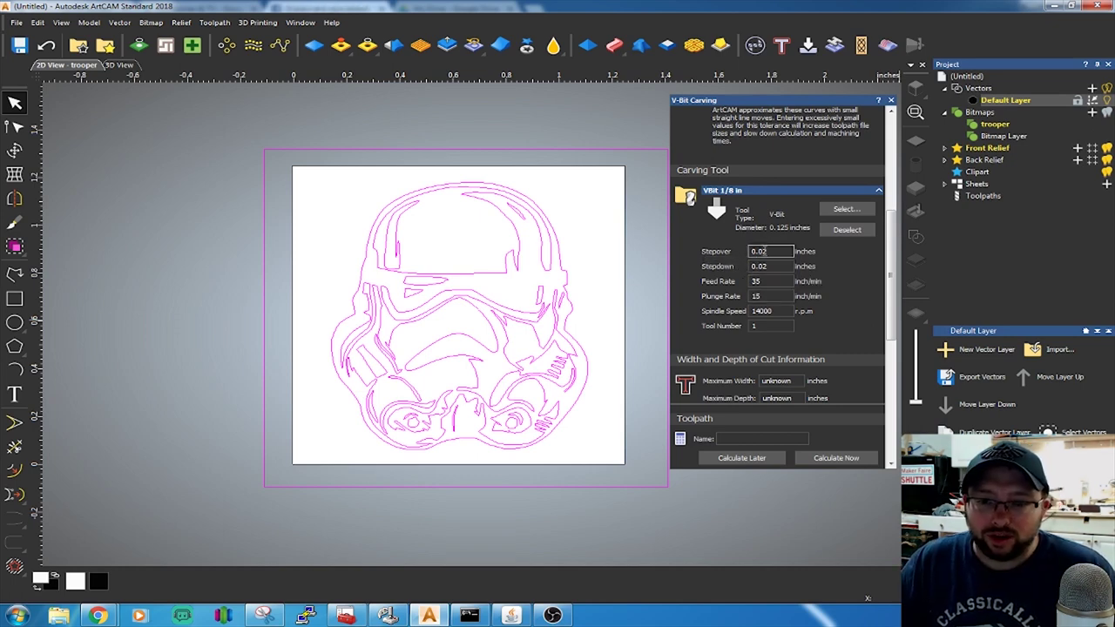
scroll(771, 253, down, 5)
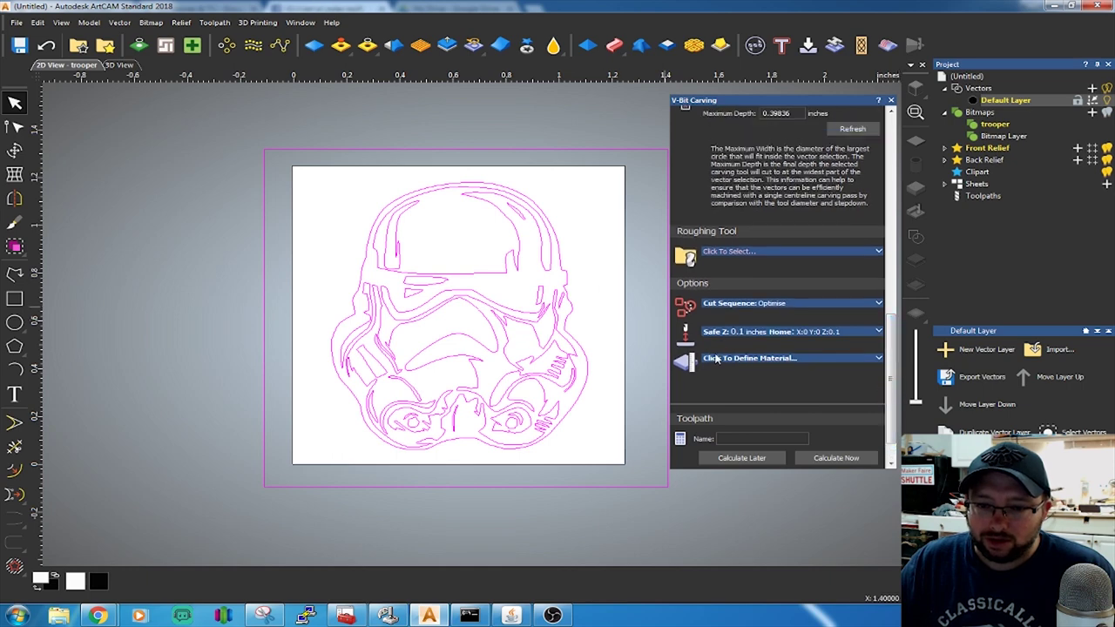
- Set material thickness to 0.25 inches and calculate the V-bit carving toolpath
click(875, 361)
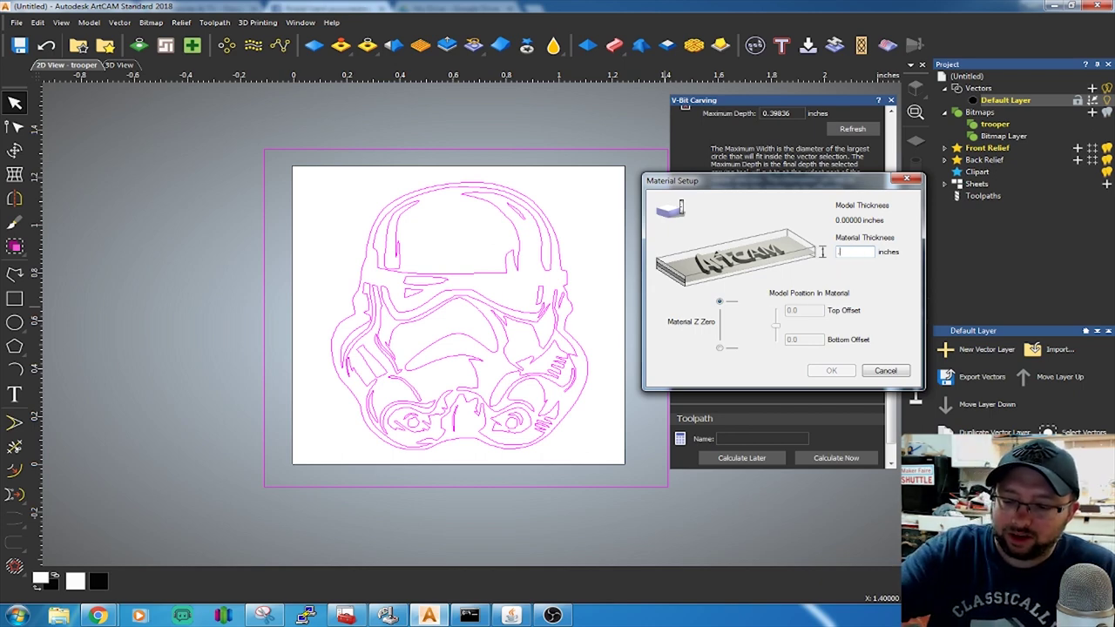
text(.25)
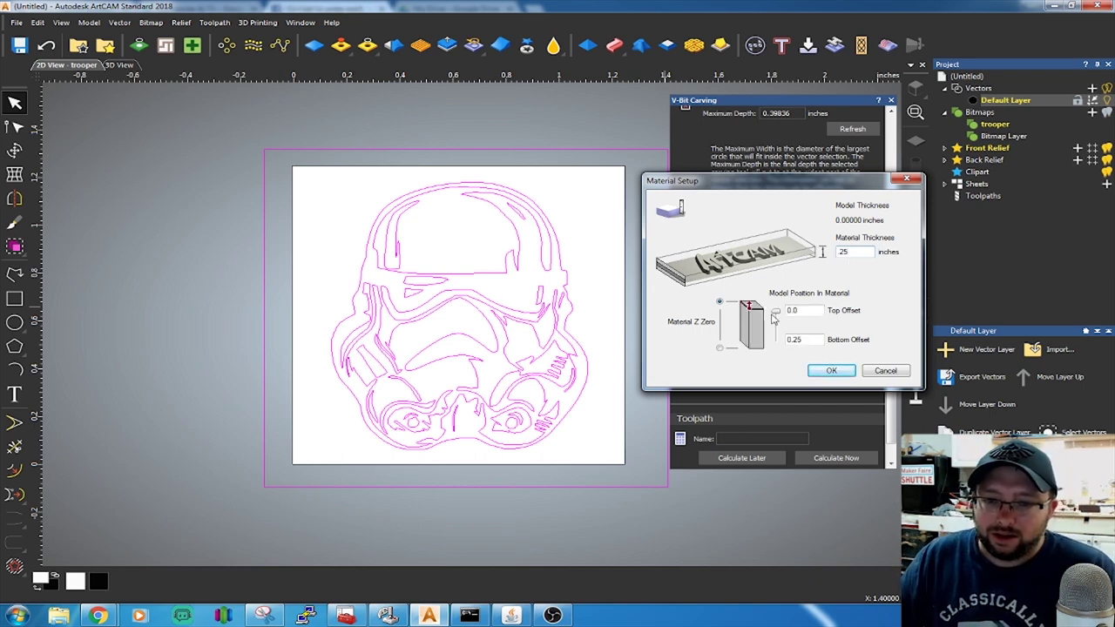
click(832, 372)
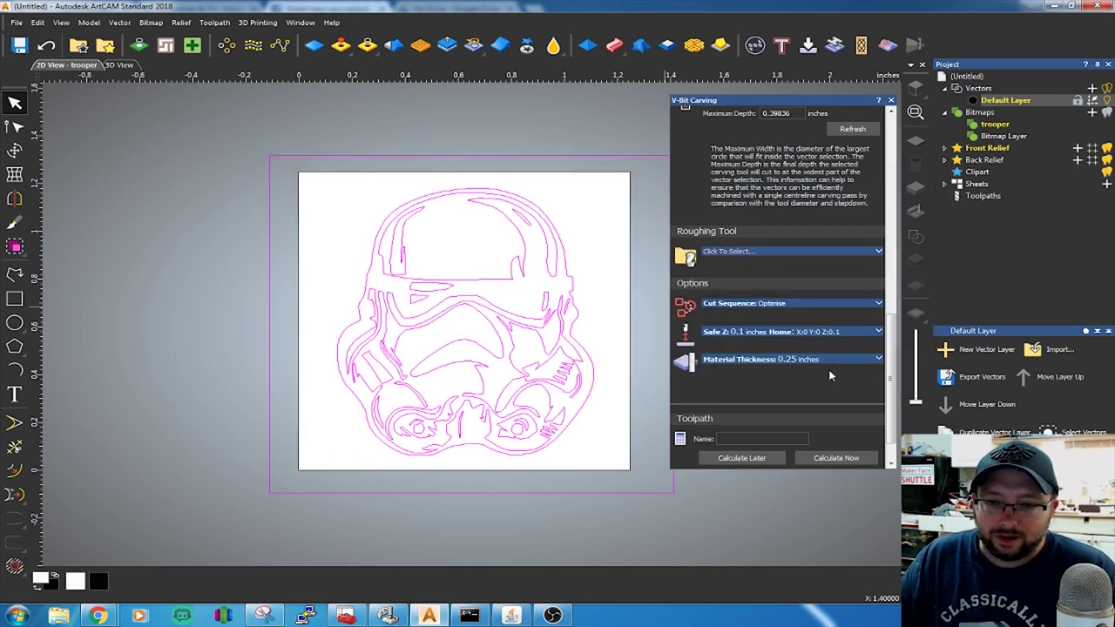
click(853, 458)
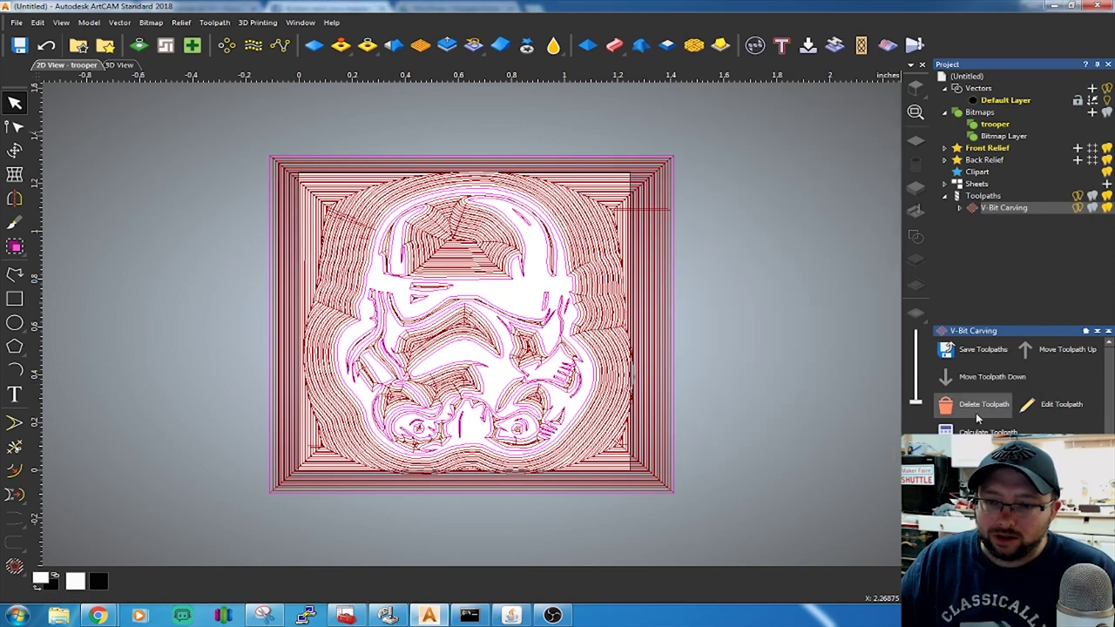
- Simulate the toolpath on the whole model block and orbit the carved result in 3D
click(996, 209)
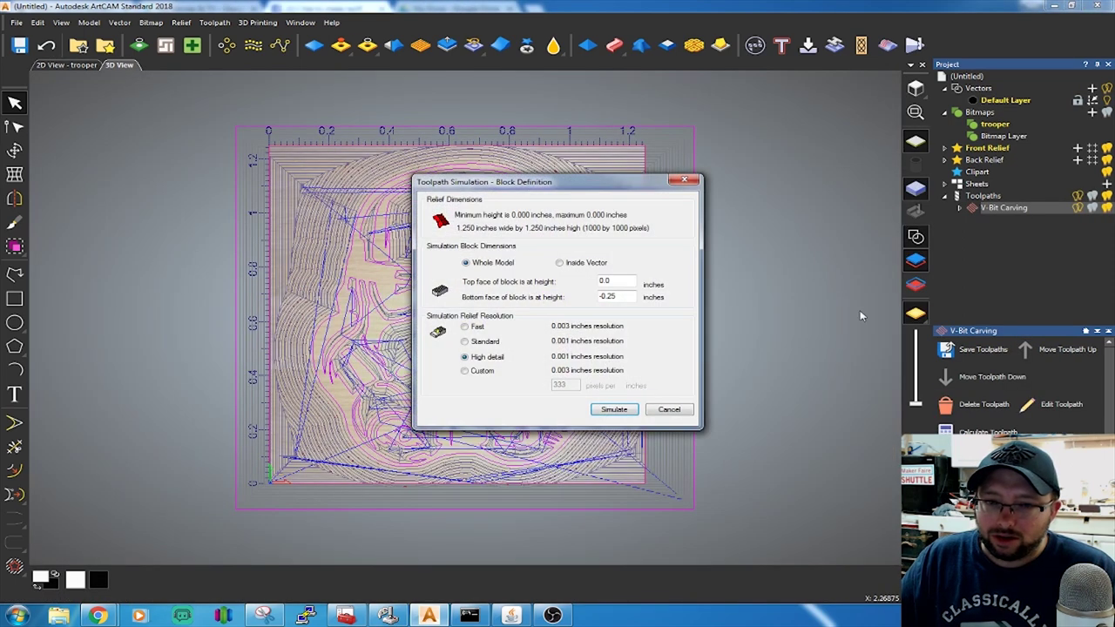
click(613, 410)
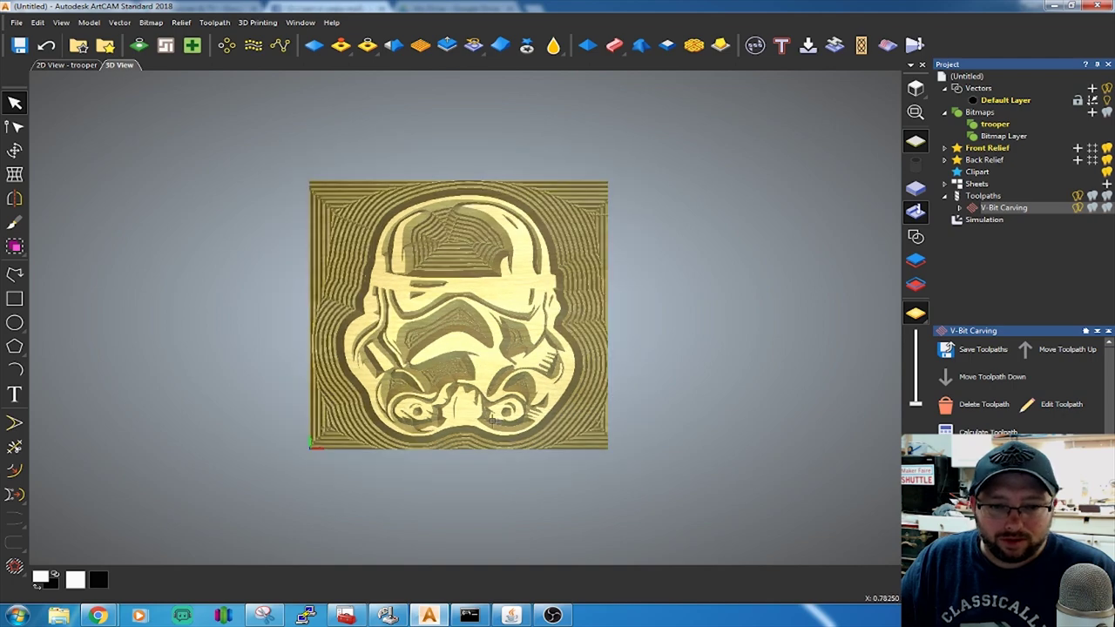
drag(501, 296, 453, 331)
scroll(510, 376, up, 5)
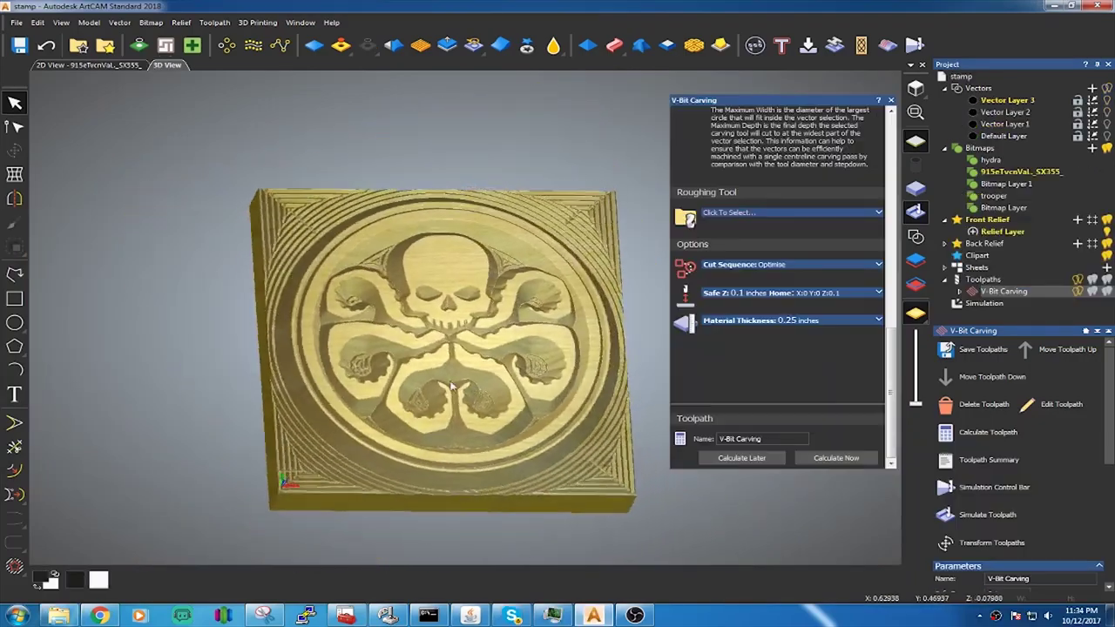
drag(451, 386, 398, 385)
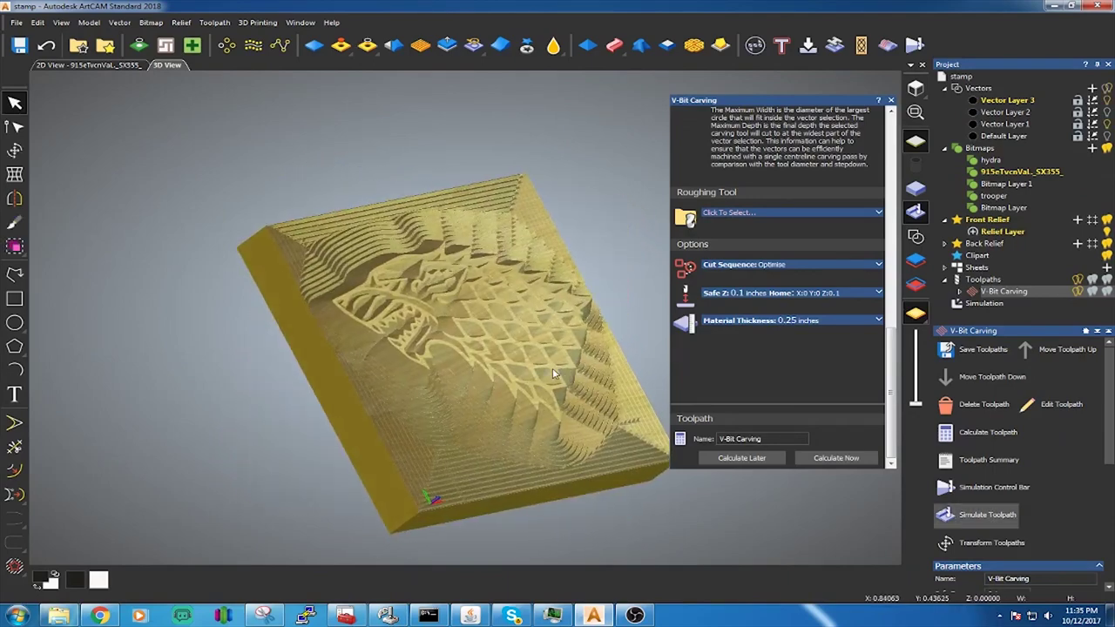
drag(553, 368, 165, 377)
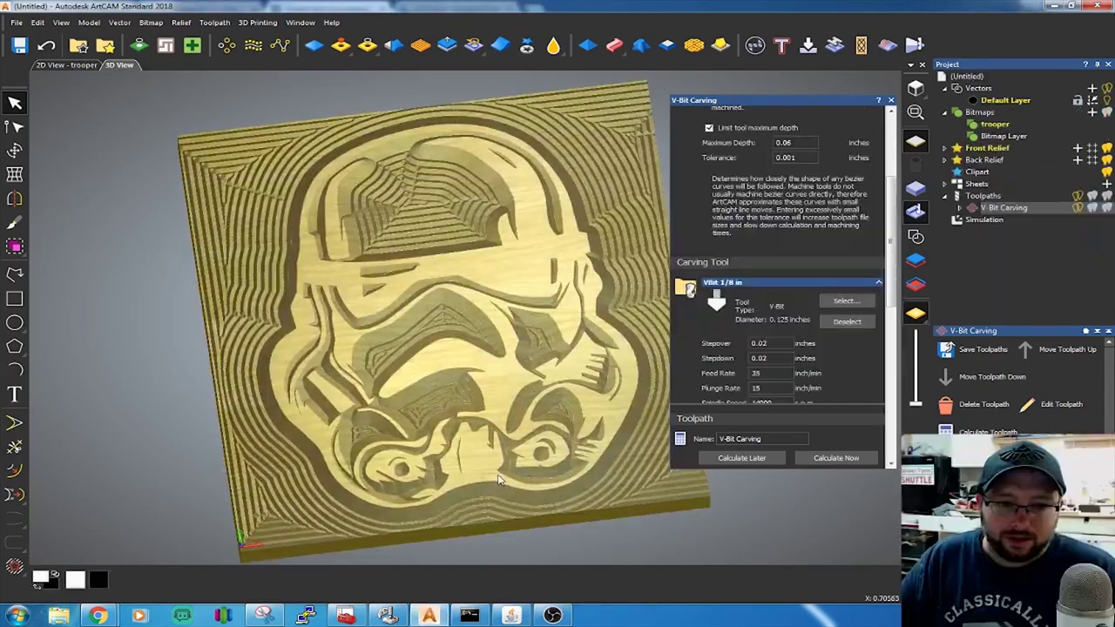
drag(498, 480, 383, 457)
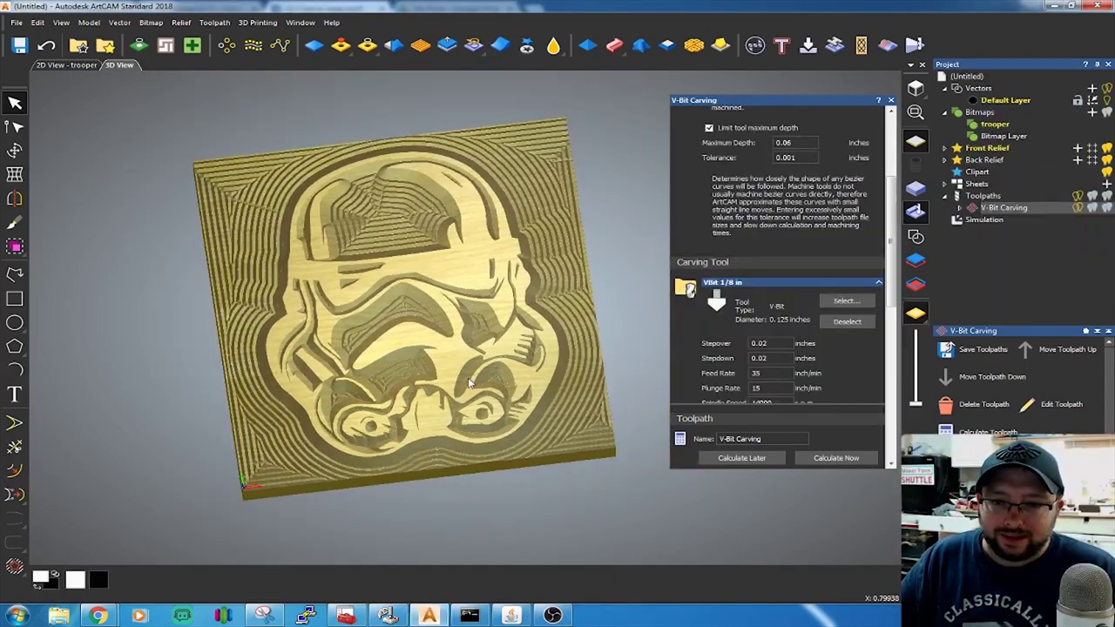
- Close the V-Bit Carving panel and start saving the VBit 1/8 in toolpath
click(890, 101)
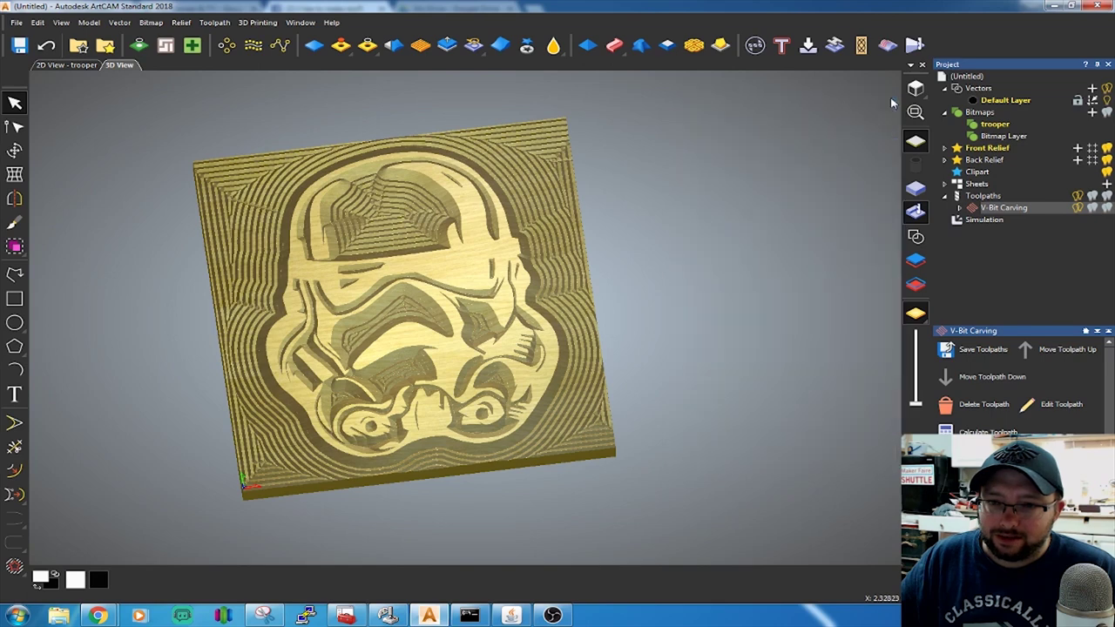
click(960, 208)
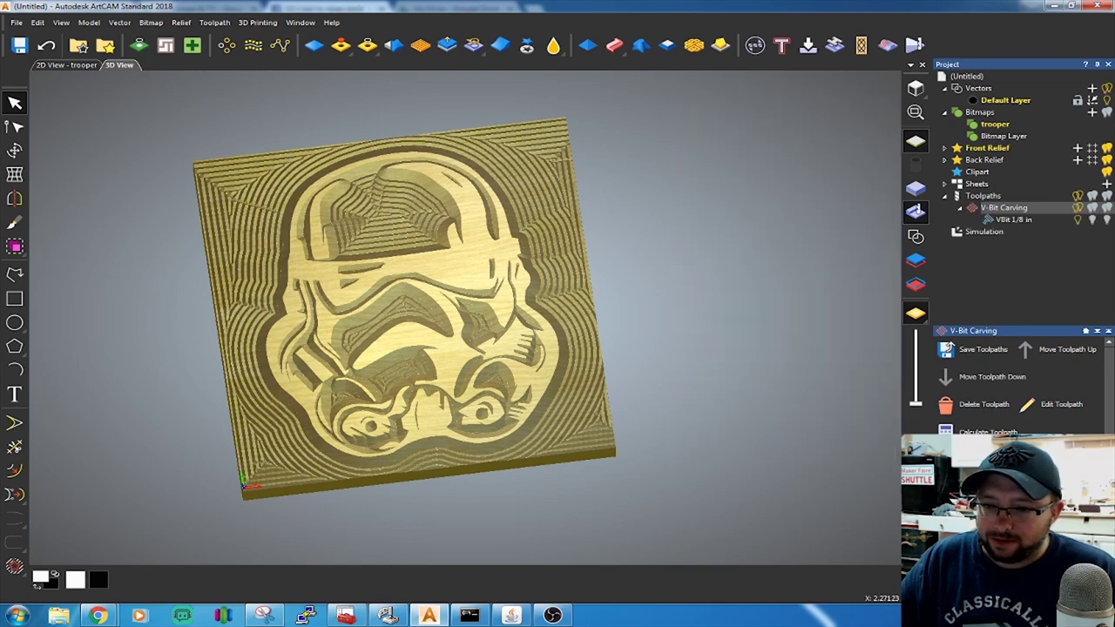
click(974, 357)
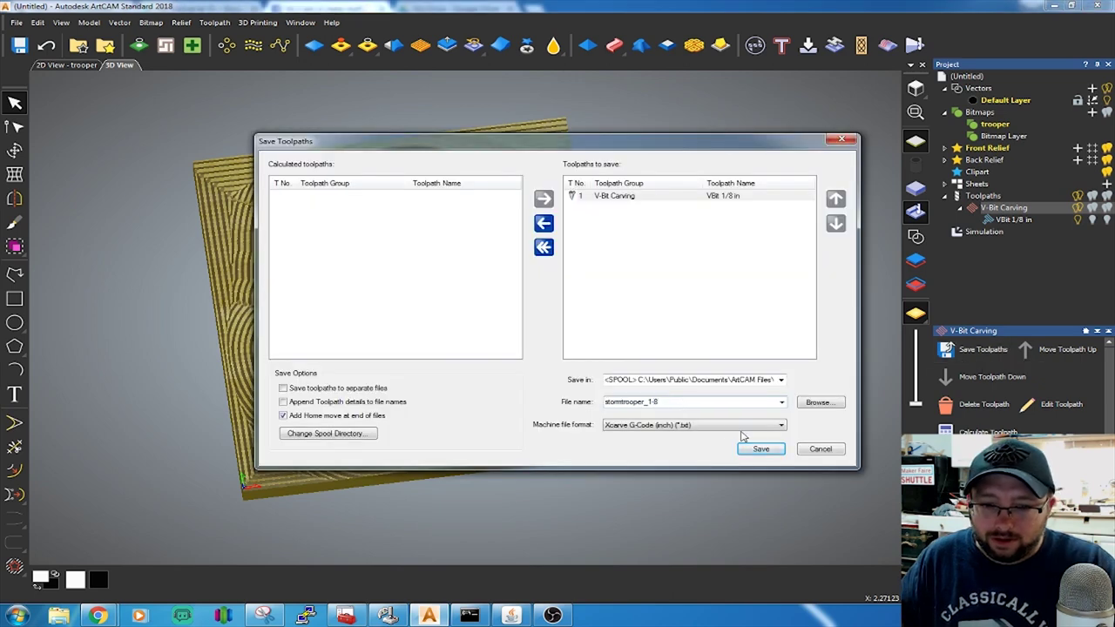